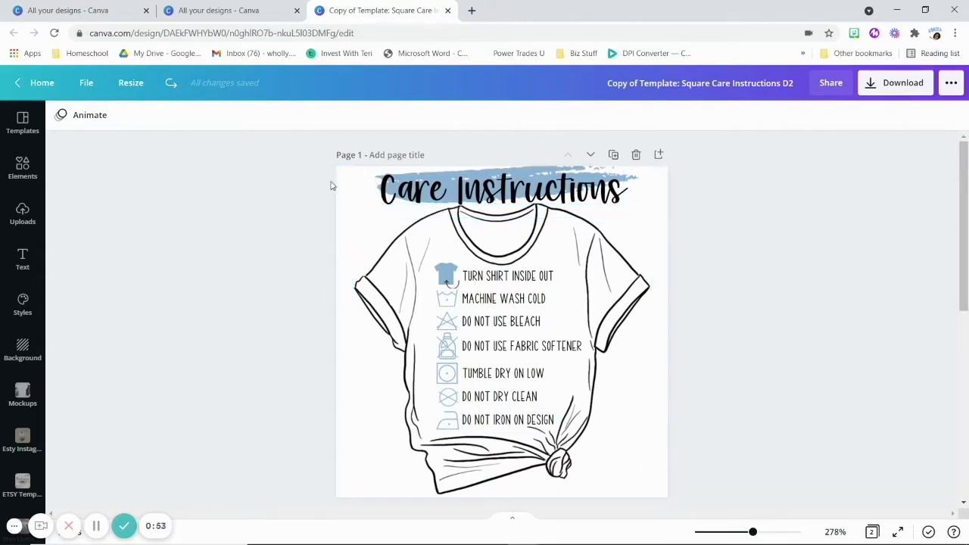
Step: Shrink the Care Instructions title and its blue brush stroke until the text size is 15.2, and move the text down to expose the stroke
mouse_move(488, 186)
mouse_down()
mouse_move(485, 253)
mouse_move(482, 182)
mouse_up()
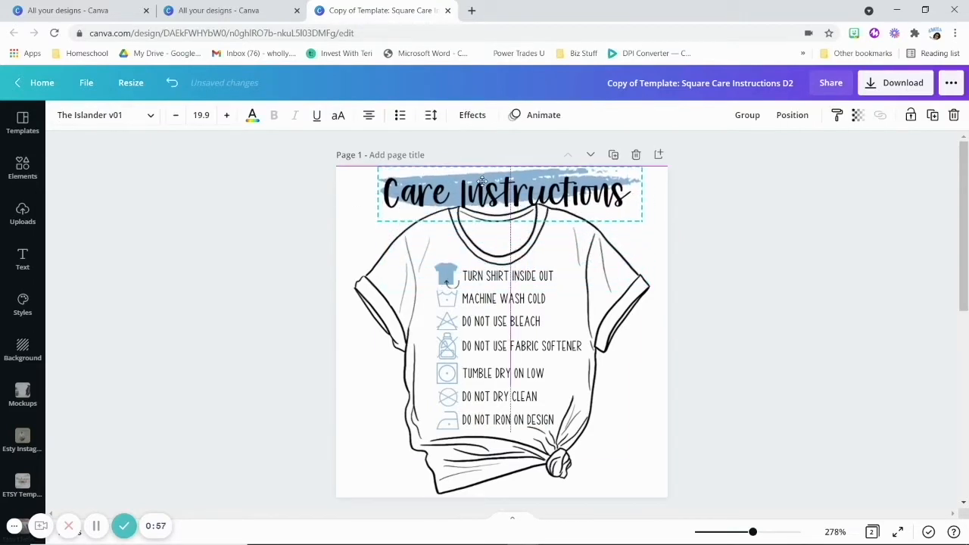
drag(643, 167, 559, 176)
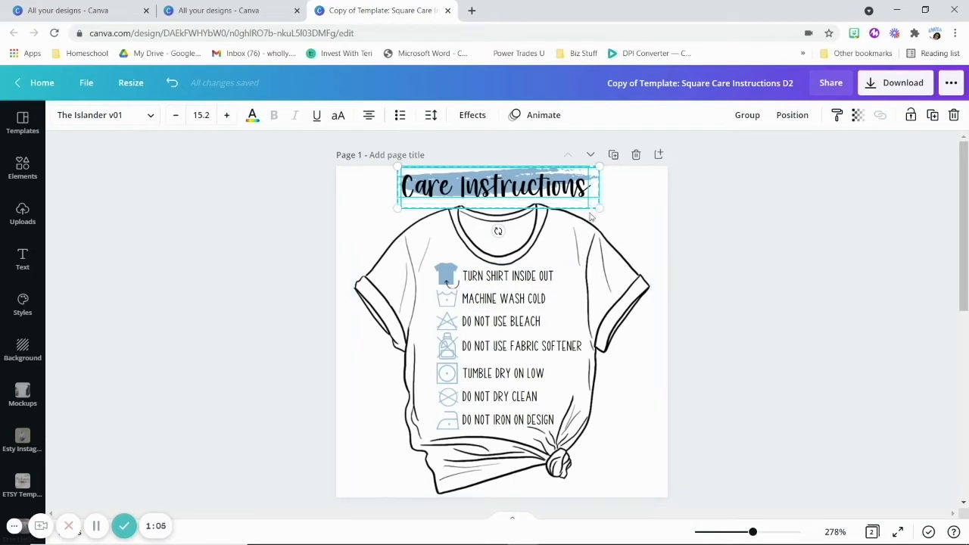
click(694, 195)
drag(530, 186, 530, 228)
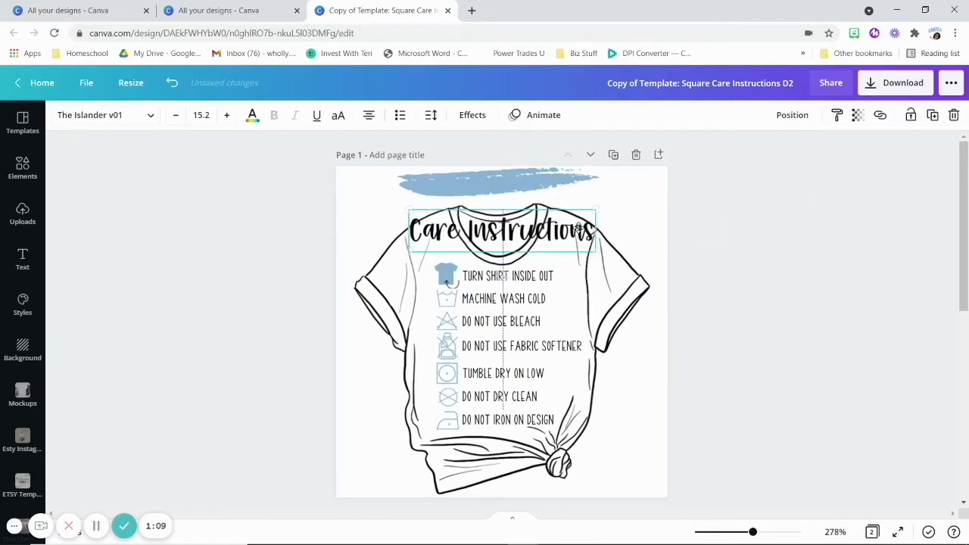
click(540, 190)
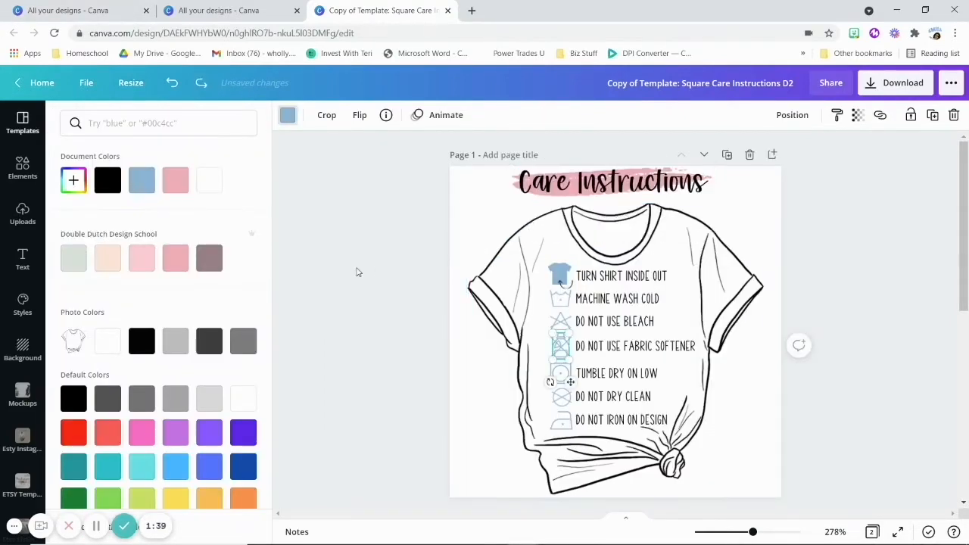
Step: Undo the brush stroke's pink recolouring and the title text's move back onto it
click(368, 261)
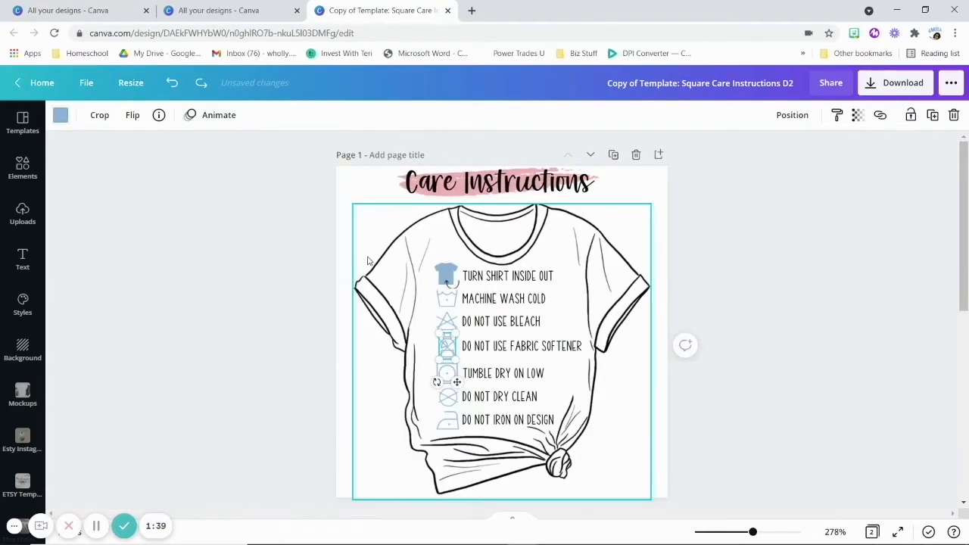
key(ctrl+z)
click(475, 185)
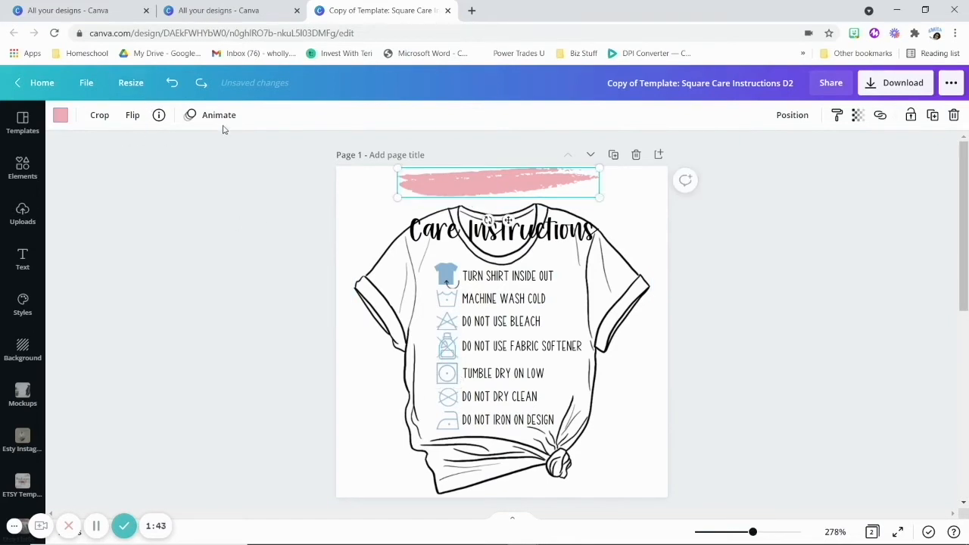
key(ctrl+z)
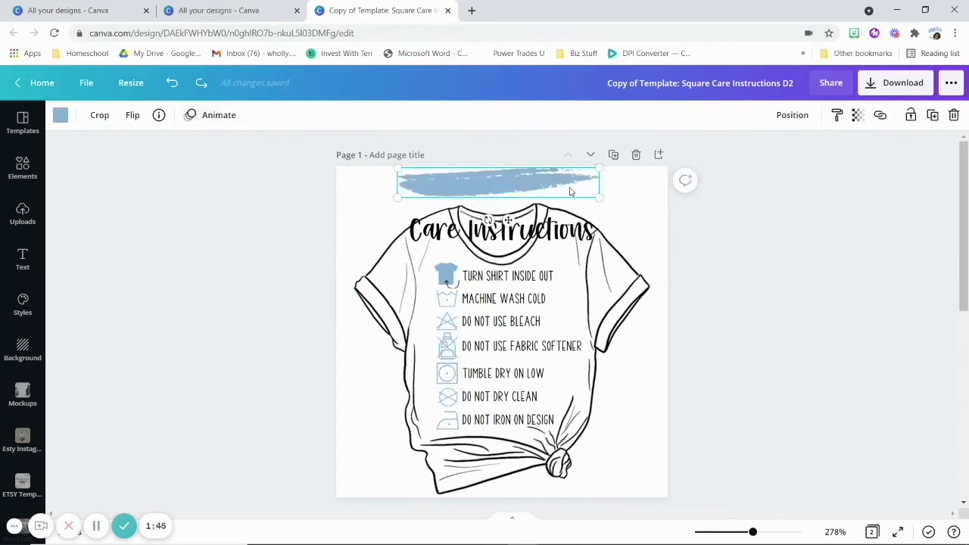
Step: Recolour the blue brush stroke with the darker pink from the Double Dutch Design School palette and apply that change to all matching blue elements
click(61, 117)
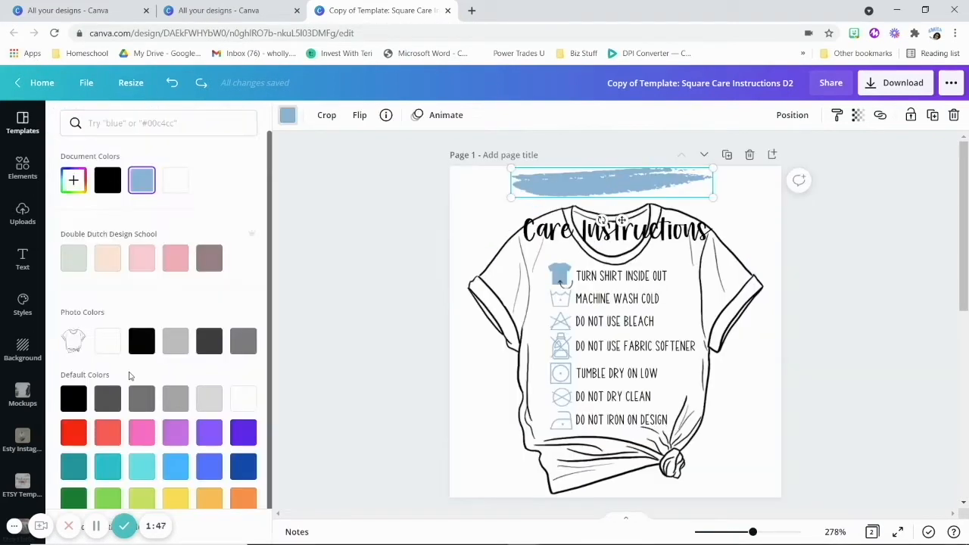
click(178, 262)
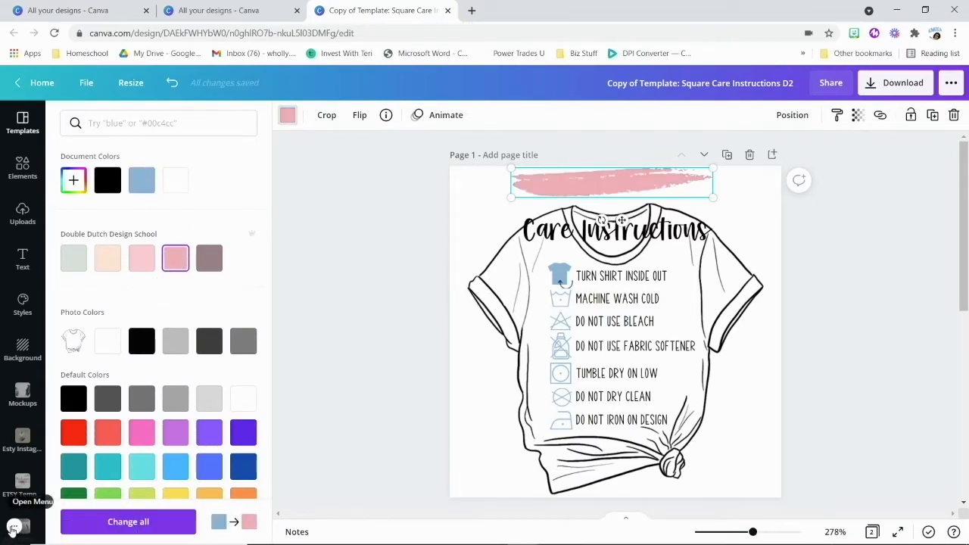
click(152, 523)
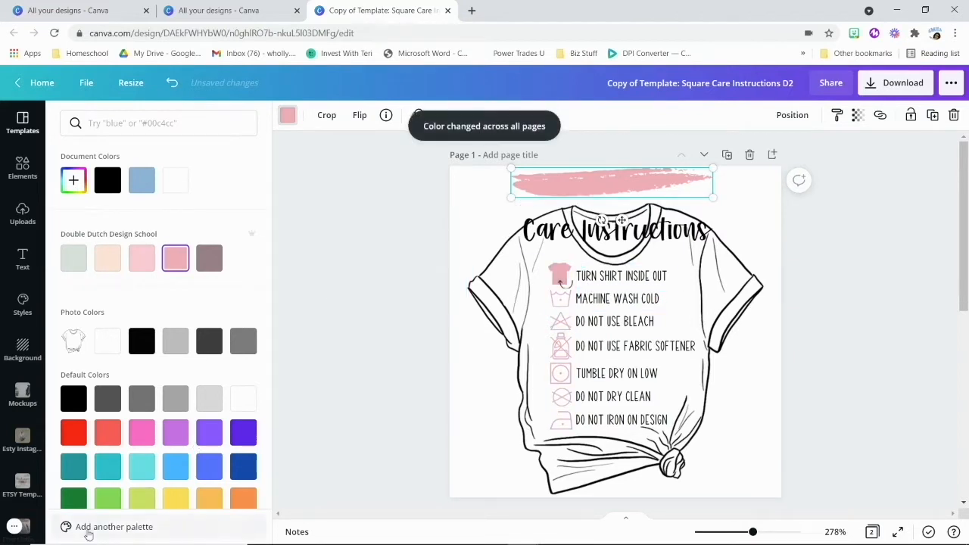
click(13, 528)
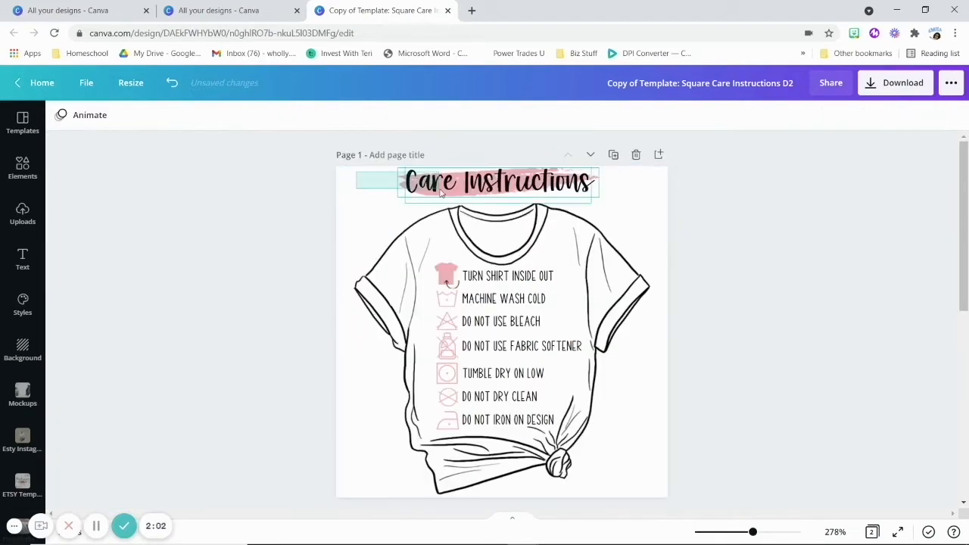
Step: Group the Care Instructions title with its pink brush stroke and move the group down onto the shirt, just above the care list
click(455, 188)
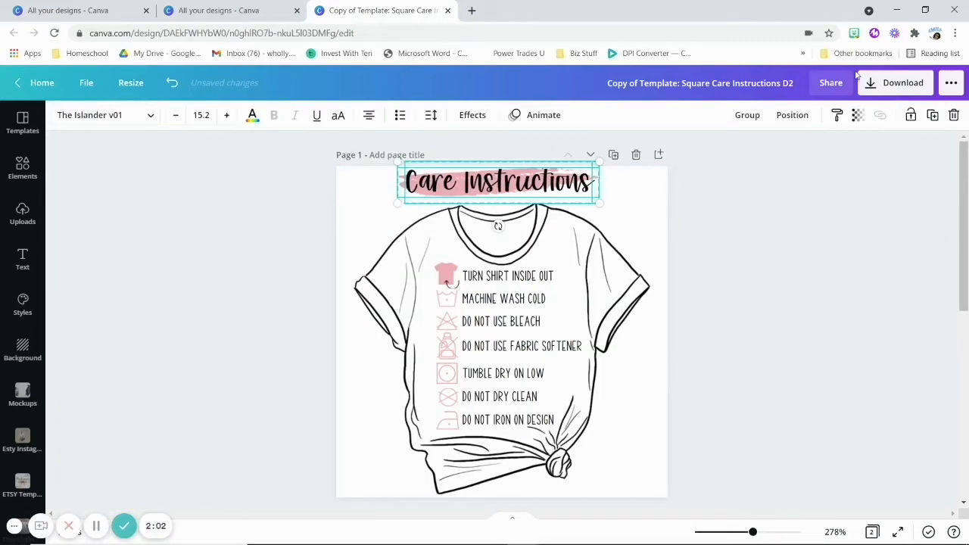
click(747, 115)
drag(531, 172, 533, 229)
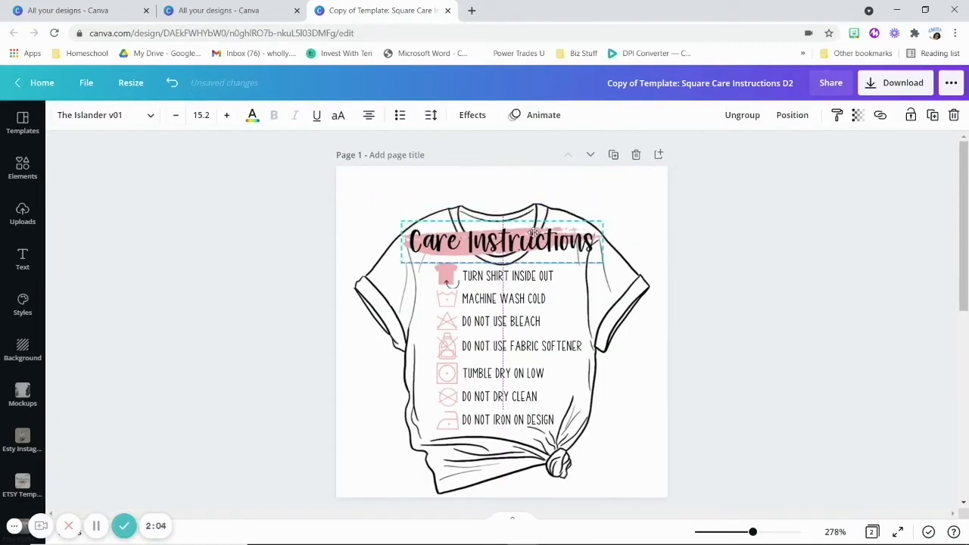
Step: Shrink the title group to text size 14.1 and slightly reduce the list of care icons and lines so both fit inside the shirt
drag(603, 221, 363, 438)
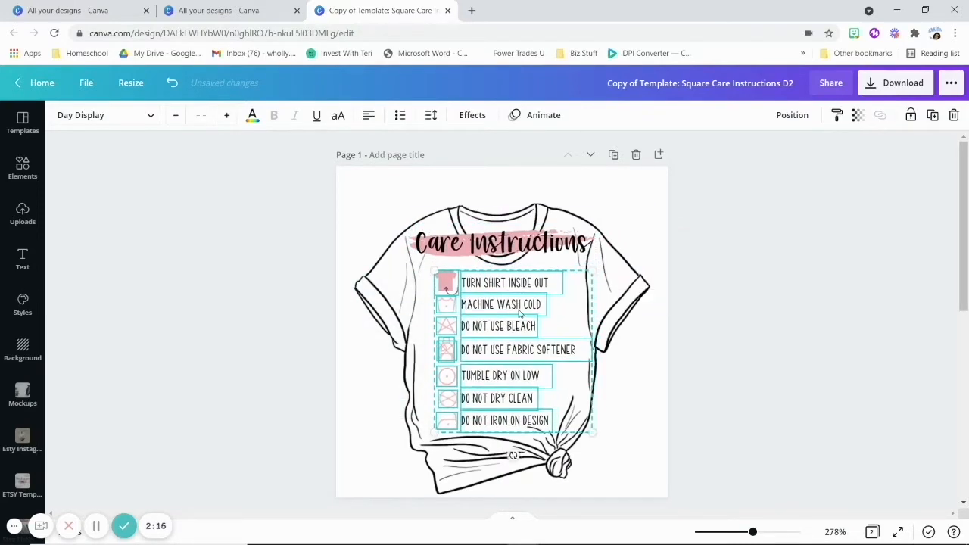
click(714, 364)
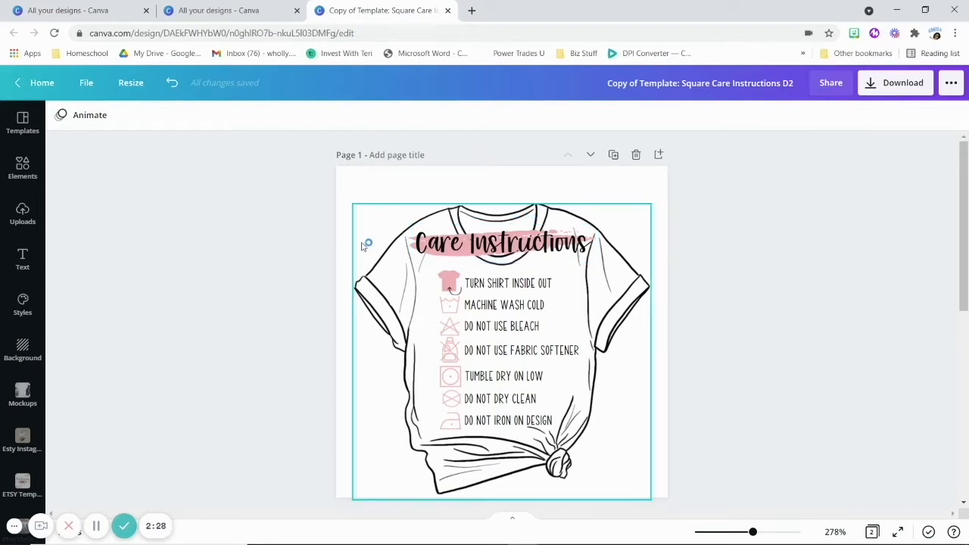
click(482, 244)
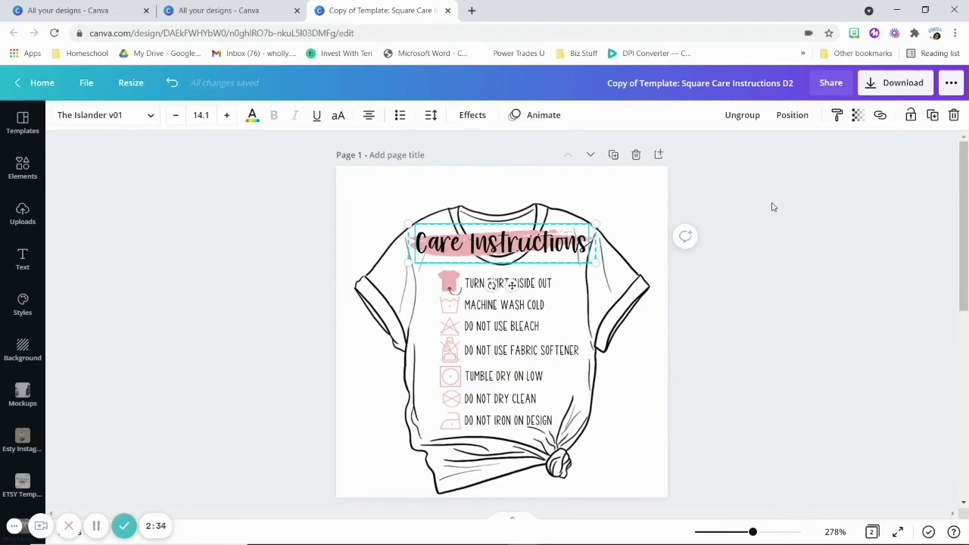
Step: Download only page 1 of the design as a PNG with a transparent background
click(875, 87)
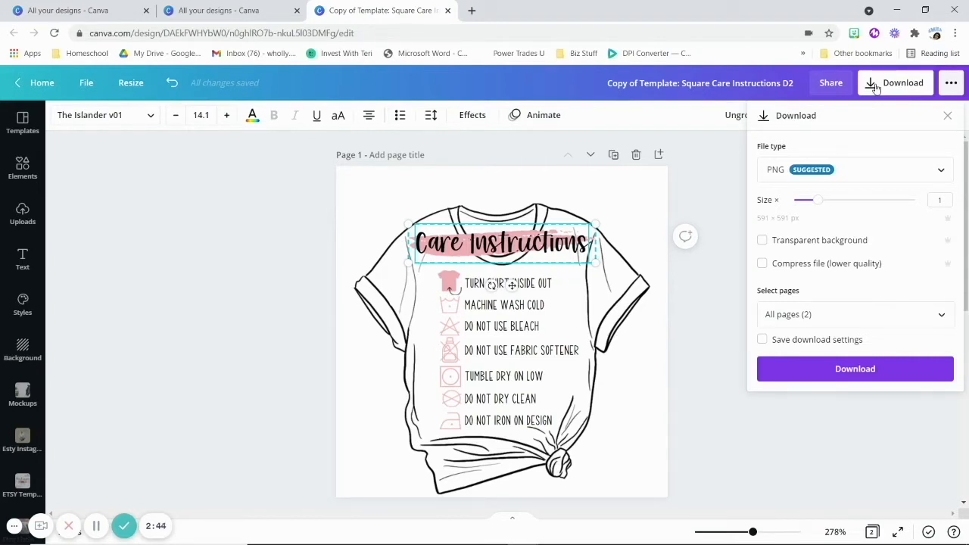
click(935, 171)
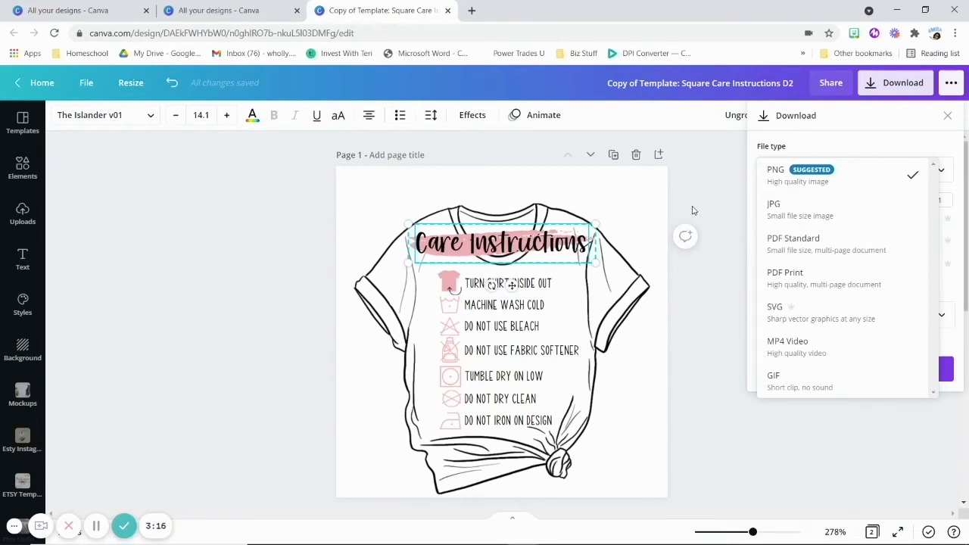
click(824, 173)
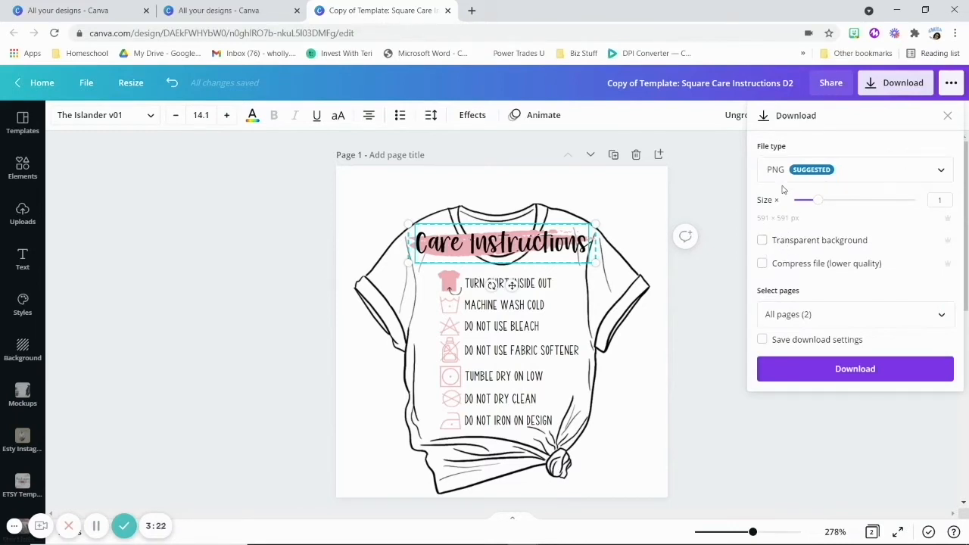
click(767, 241)
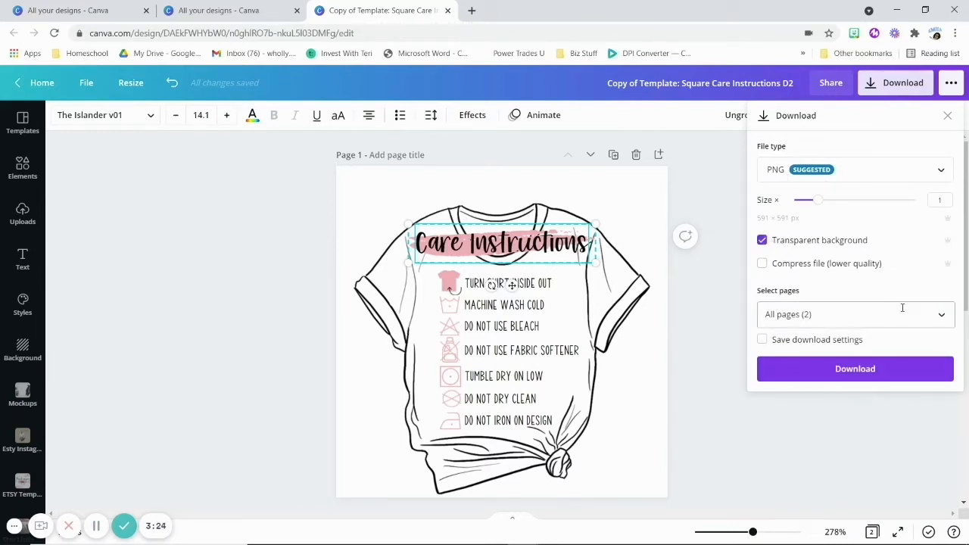
click(943, 315)
click(940, 386)
click(869, 465)
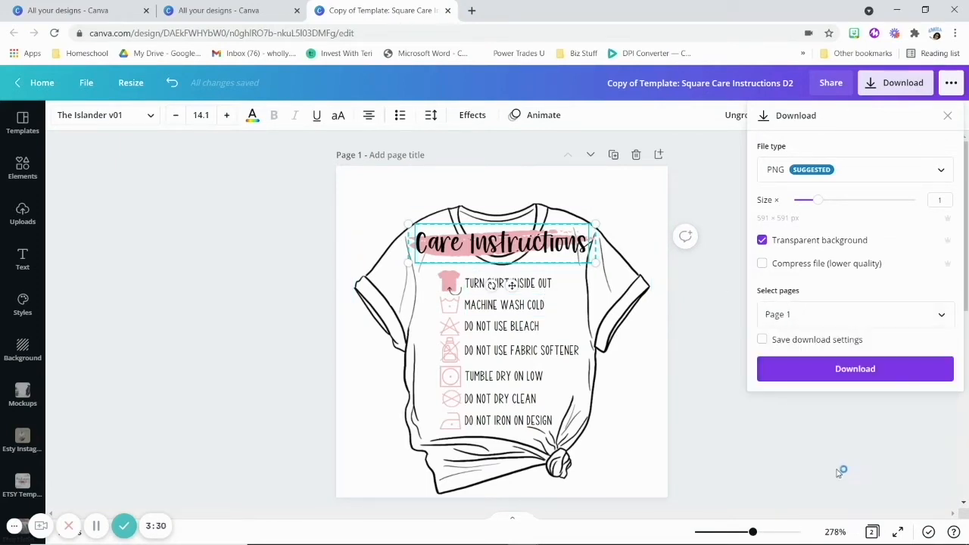
click(853, 372)
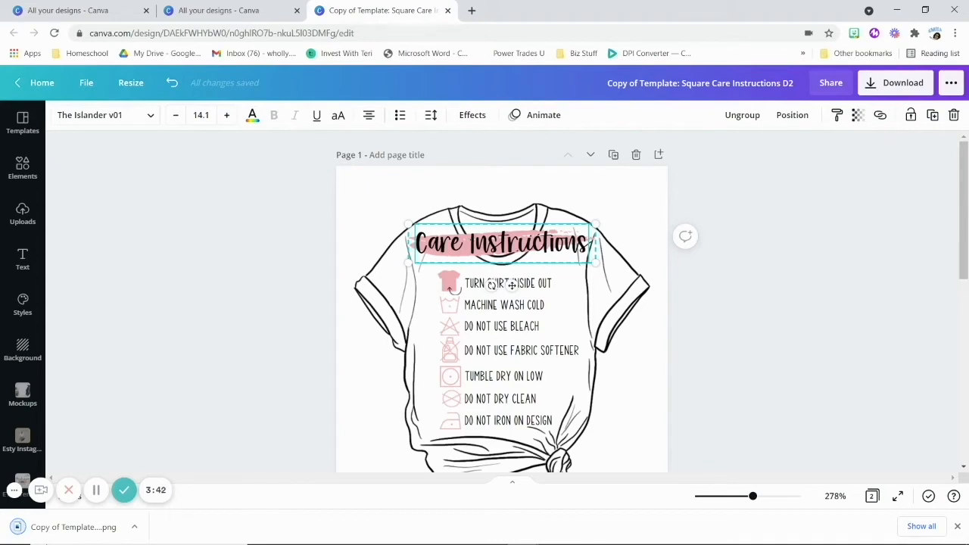
mouse_move(55, 536)
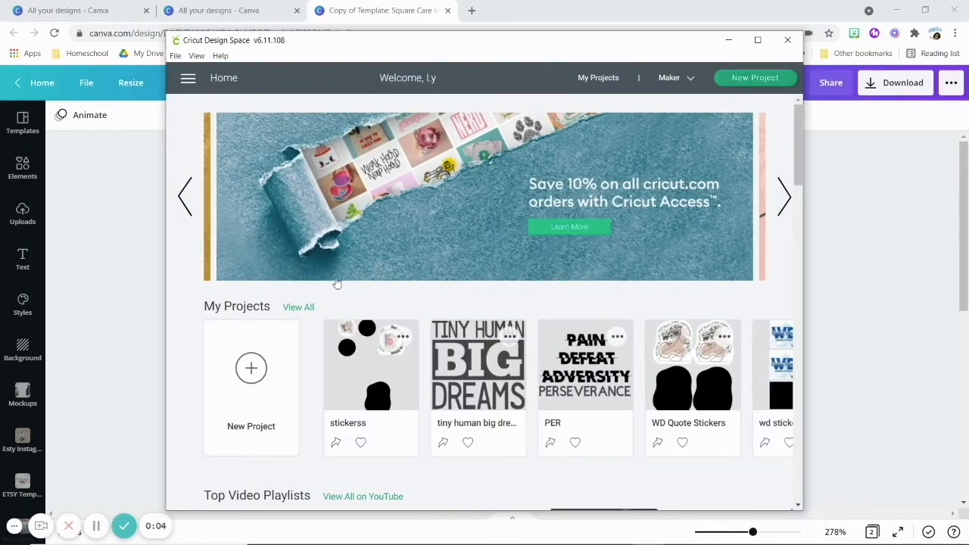
Step: Switch to Cricut Design Space, start a new project and load the downloaded pink care instructions PNG from Downloads for upload
click(252, 369)
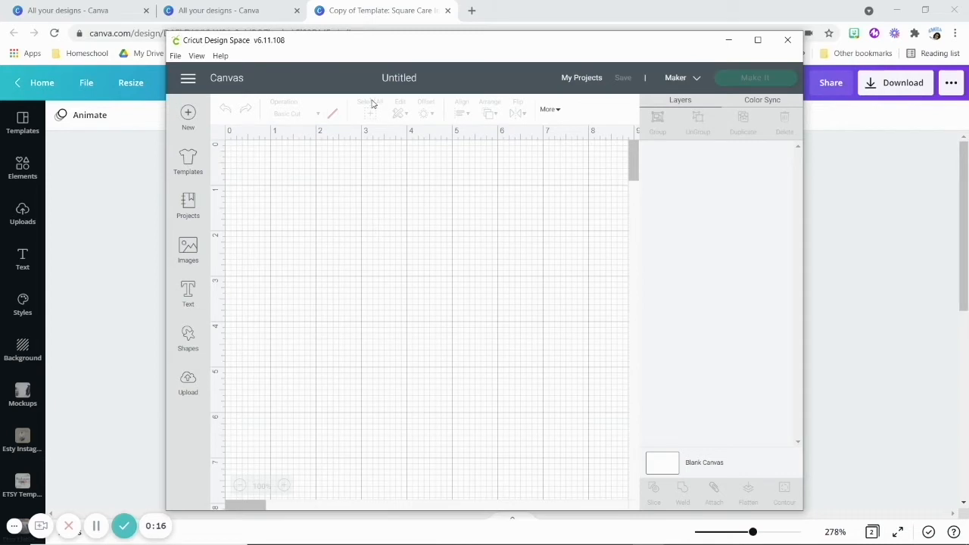
click(189, 382)
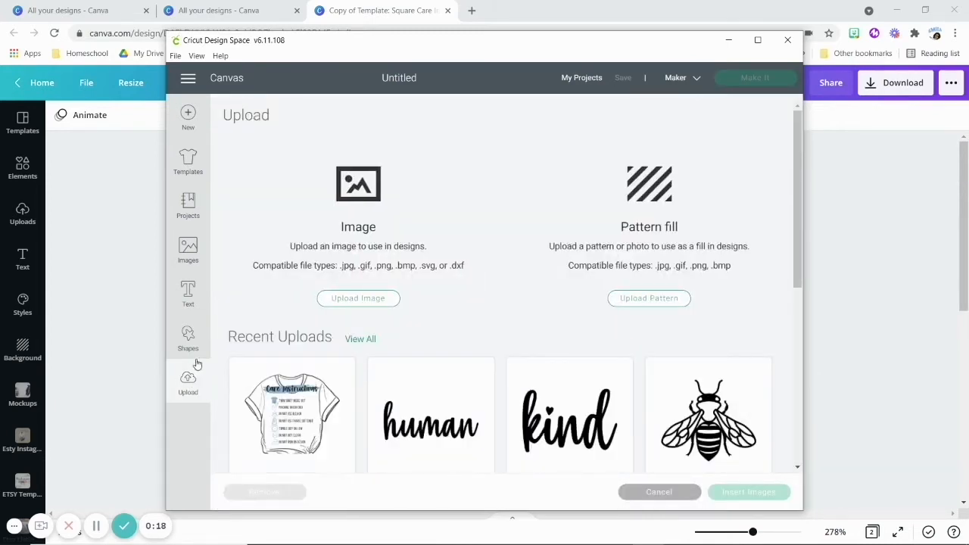
click(355, 299)
click(519, 296)
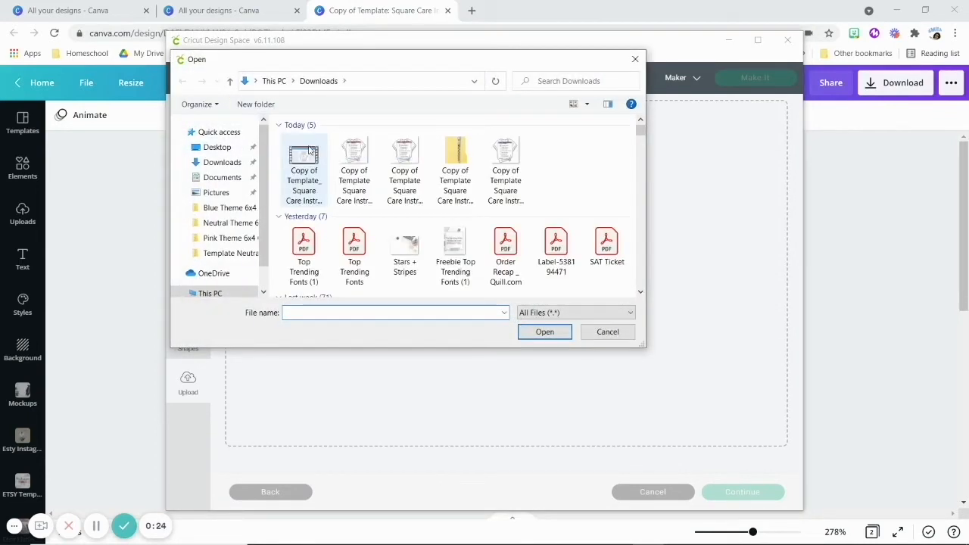
click(354, 163)
click(556, 336)
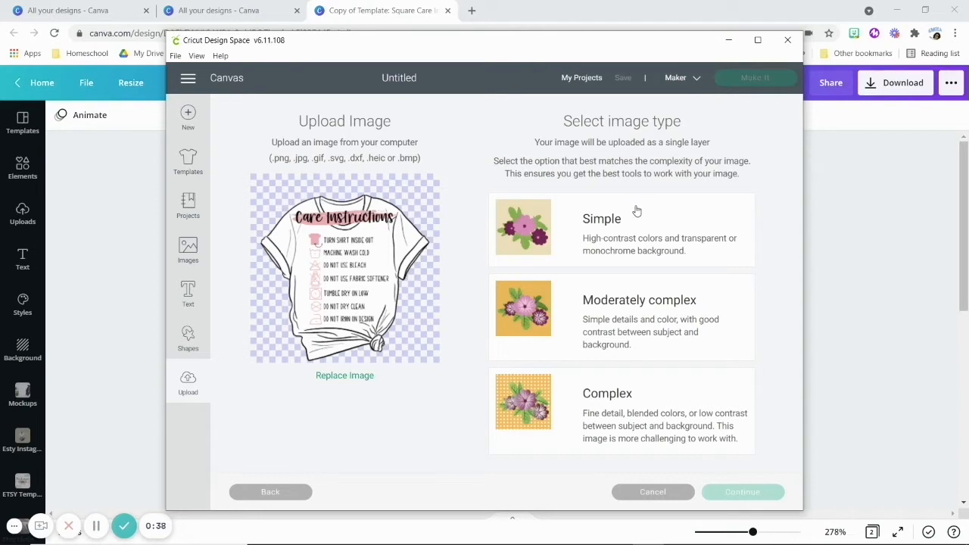
Step: Set the image type to Complex and continue past the background removal stage without erasing anything
click(639, 400)
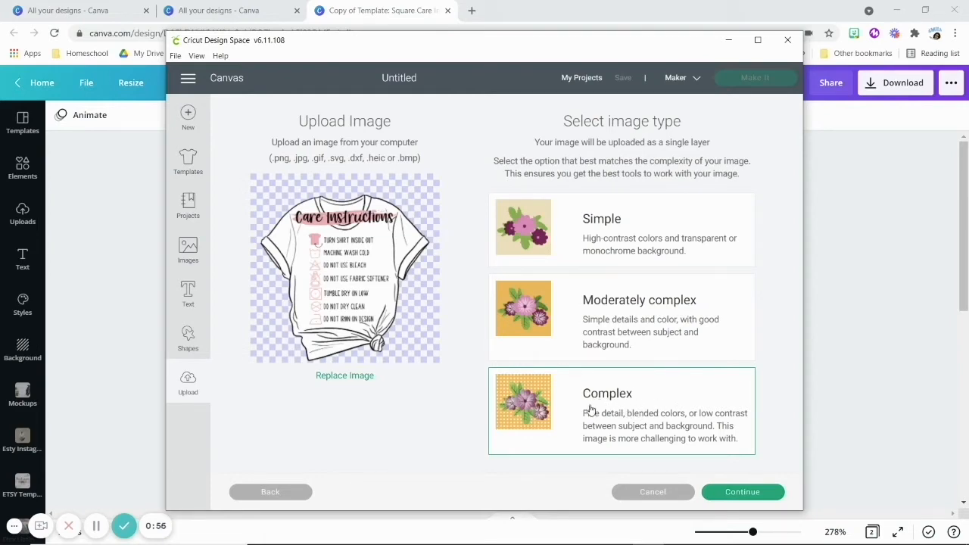
click(750, 493)
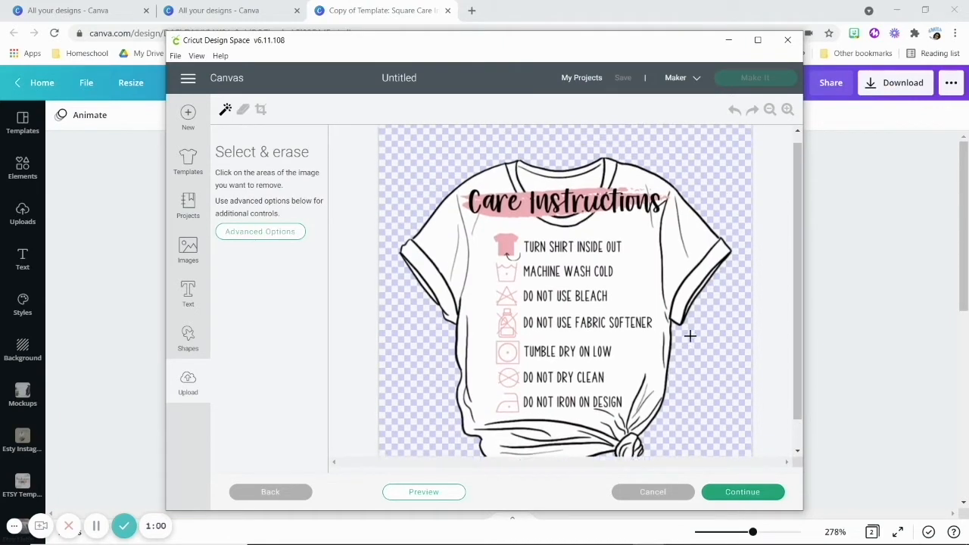
scroll(685, 325, down, 1)
scroll(500, 231, up, 1)
scroll(492, 189, down, 1)
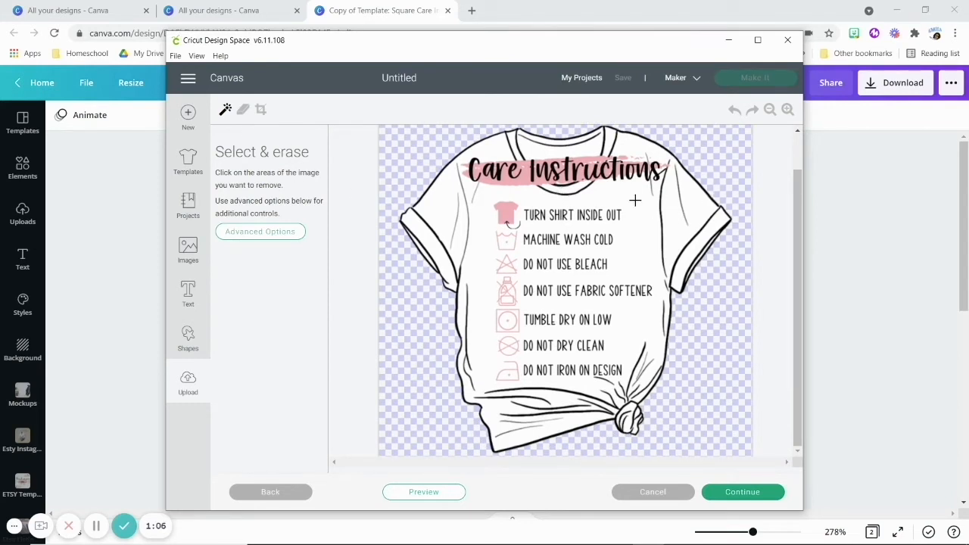
click(728, 492)
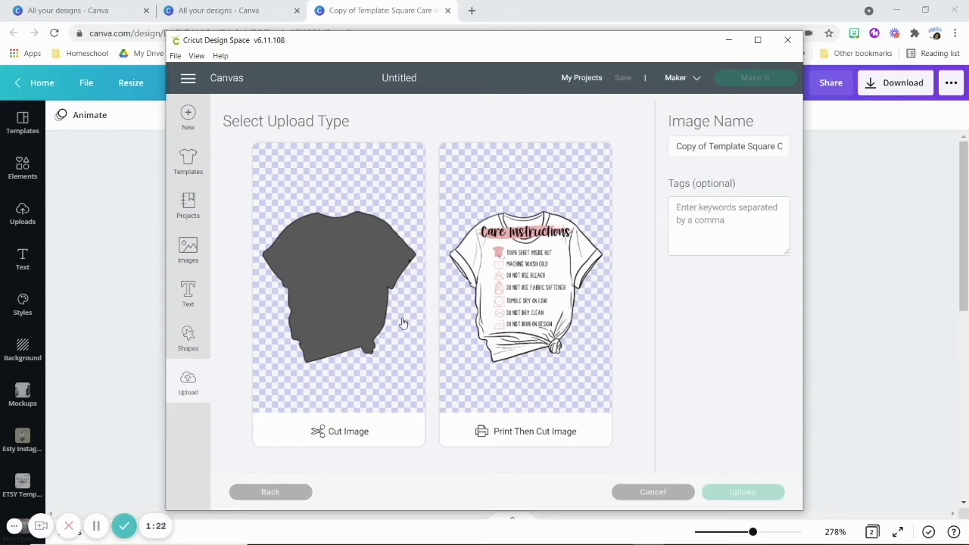
Step: Choose Print Then Cut Image as the upload type and rename the image as Pink Square Care Instructions D2
click(542, 304)
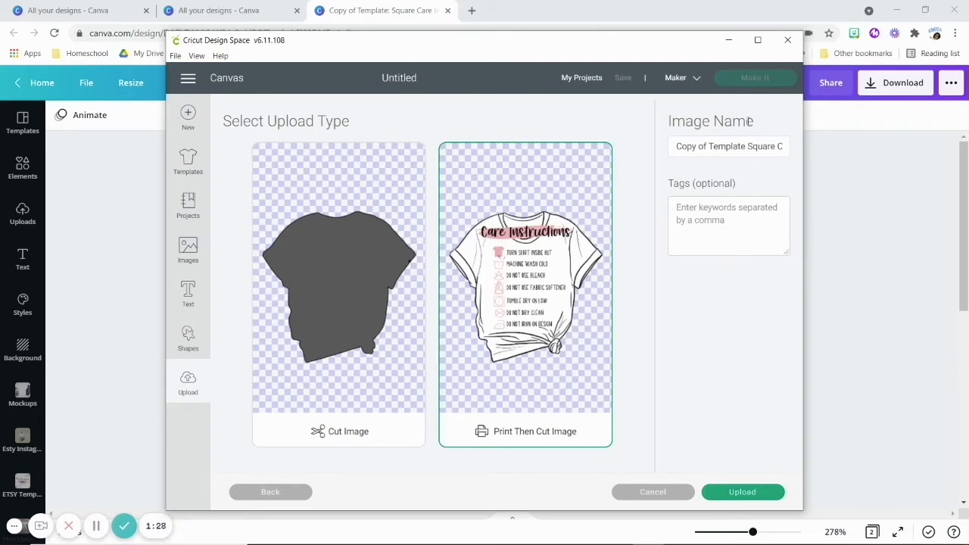
click(750, 145)
key(BackSpace)
key(BackSpace)
key(BackSpace)
key(BackSpace)
key(BackSpace)
key(BackSpace)
key(BackSpace)
key(BackSpace)
key(BackSpace)
key(BackSpace)
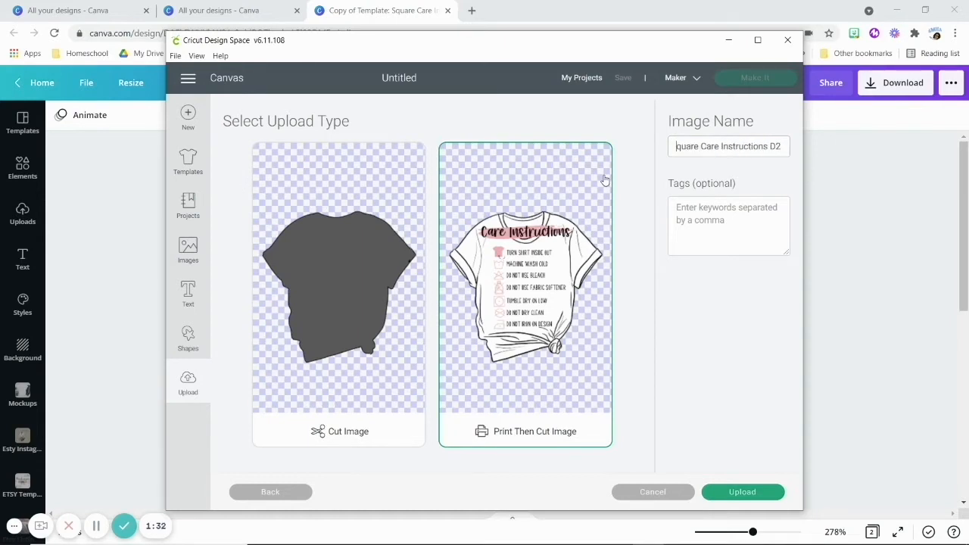
text(Pink )
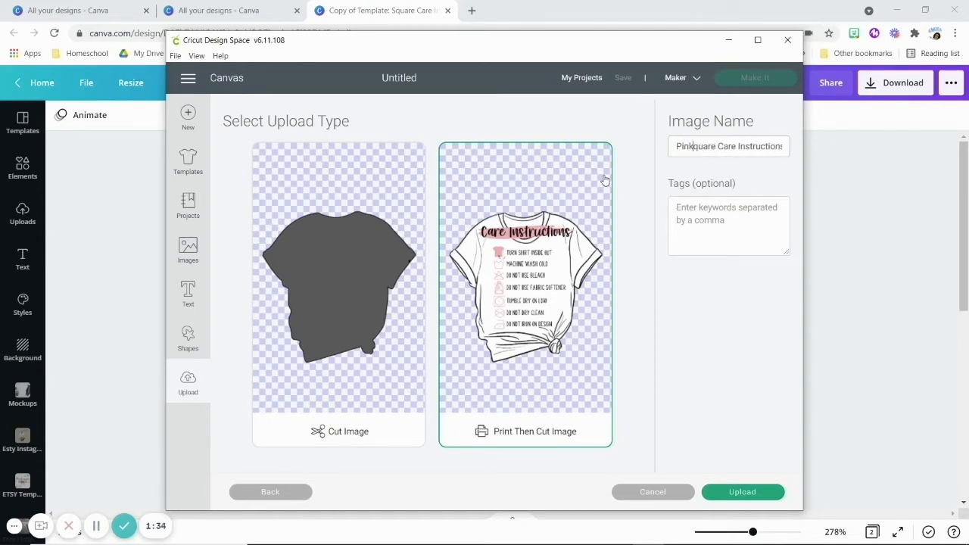
text(S)
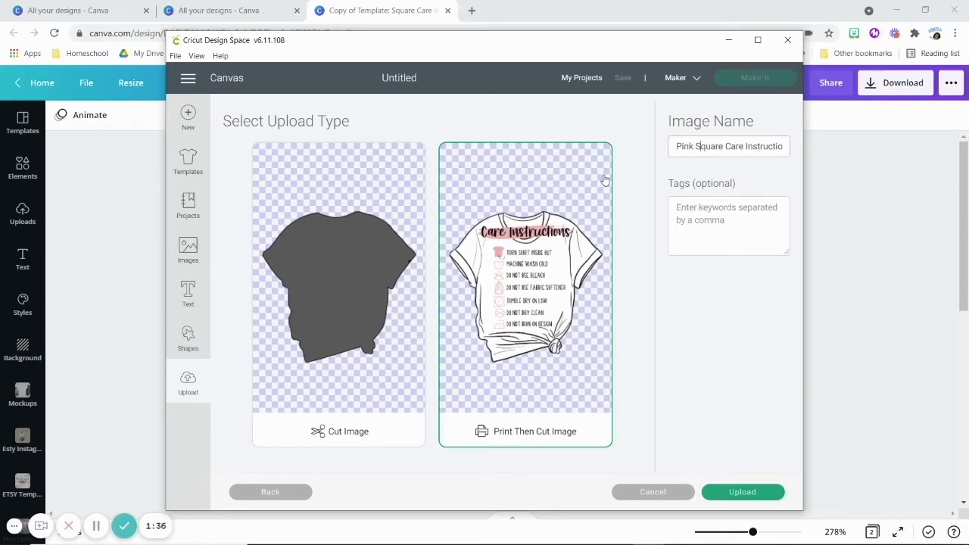
Step: Change the image name to Pink Square Care Cards and upload it
key(shift+End)
key(BackSpace)
text(Cards)
click(733, 492)
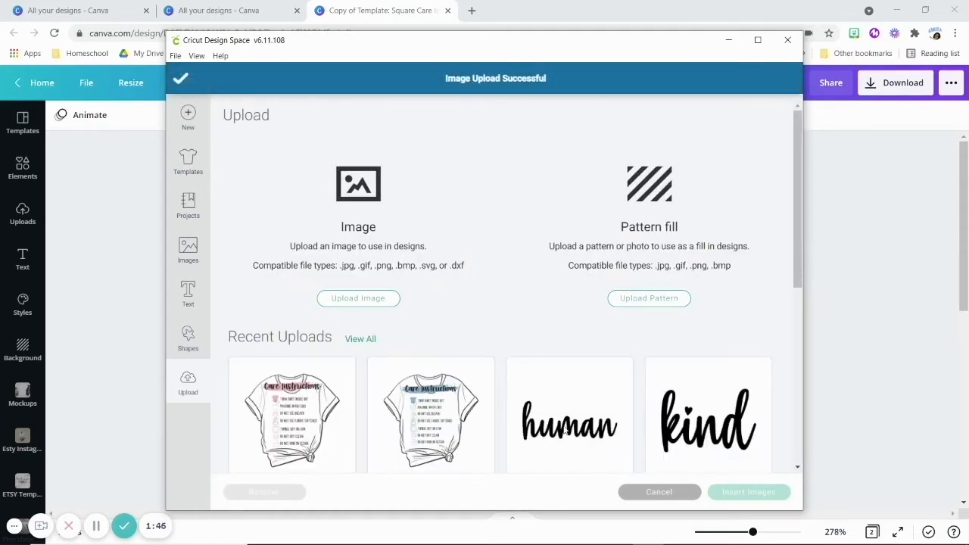
Step: Insert the newly uploaded pink care instructions image onto the canvas and maximise the window
click(322, 433)
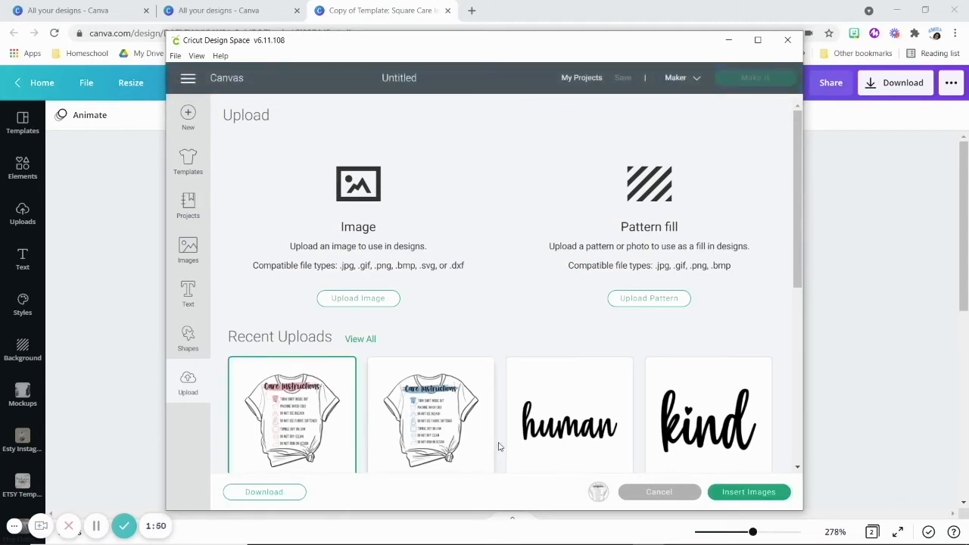
click(786, 501)
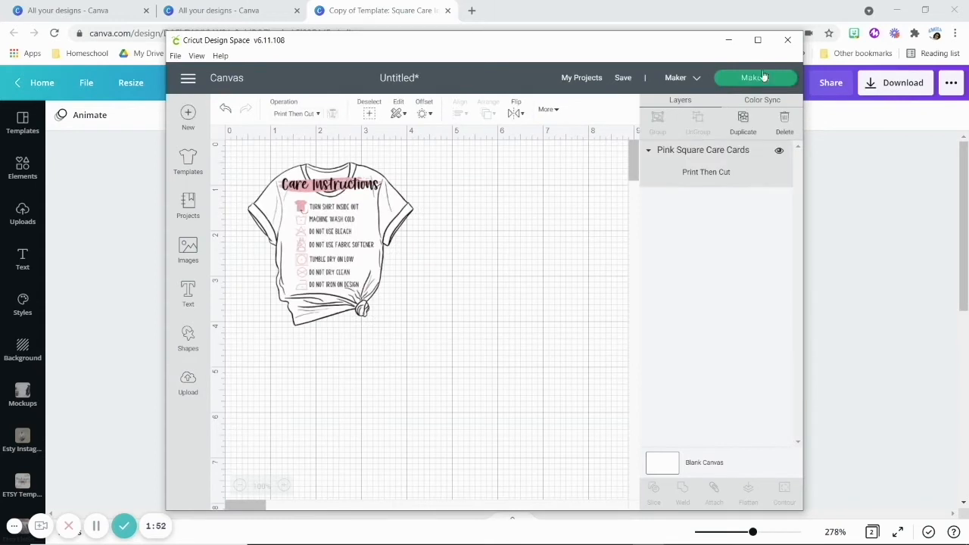
click(758, 39)
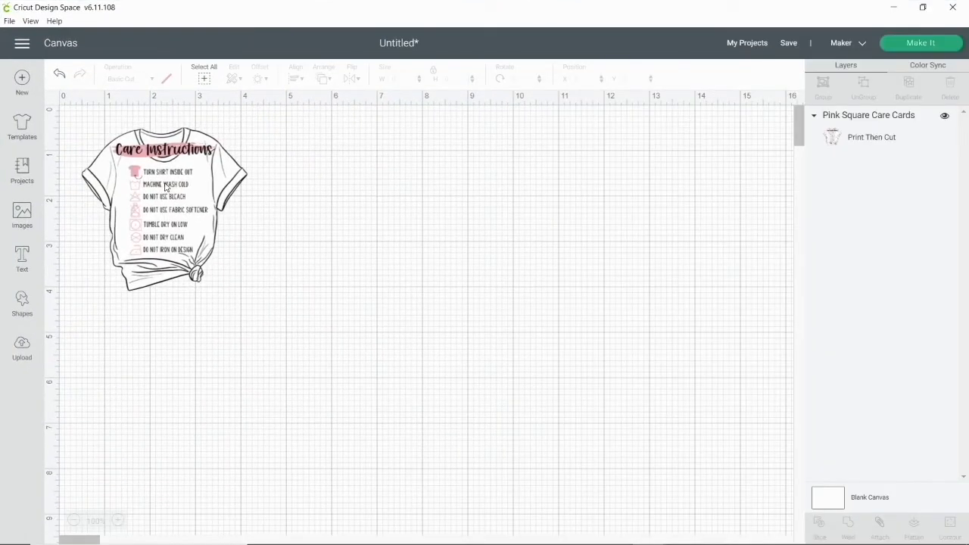
Step: Move the T-shirt card toward the middle of the canvas and set its height to 3 inches, keeping the proportions
drag(166, 188, 528, 261)
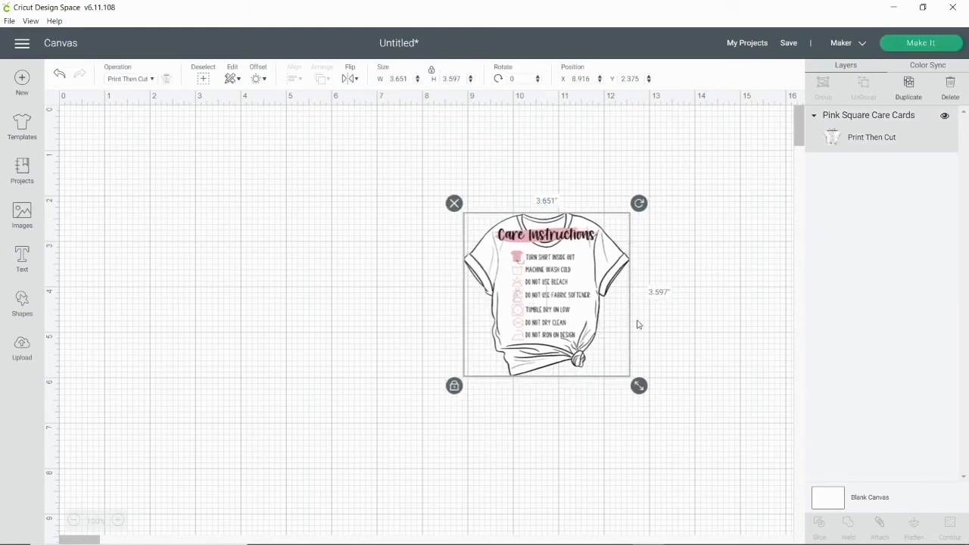
drag(640, 387, 622, 330)
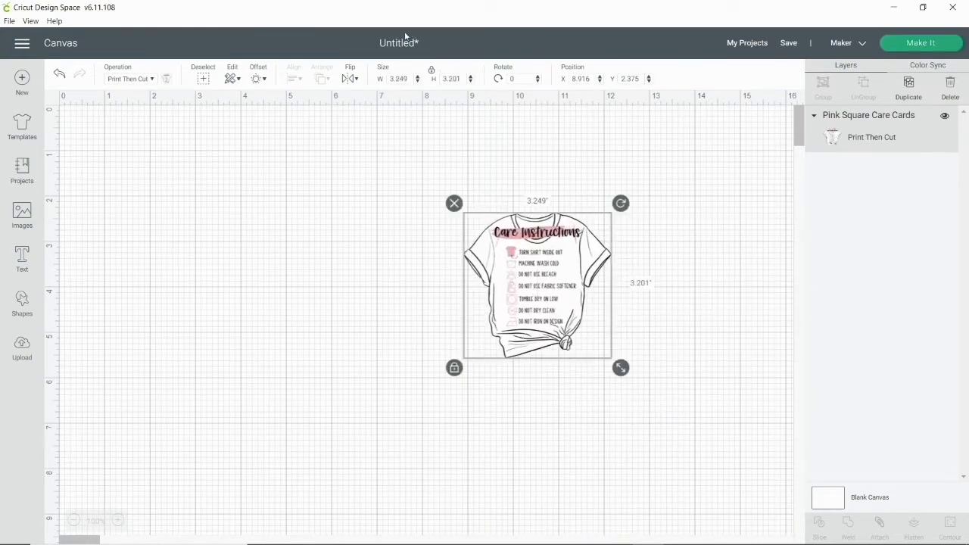
click(465, 80)
text(3)
key(Tab)
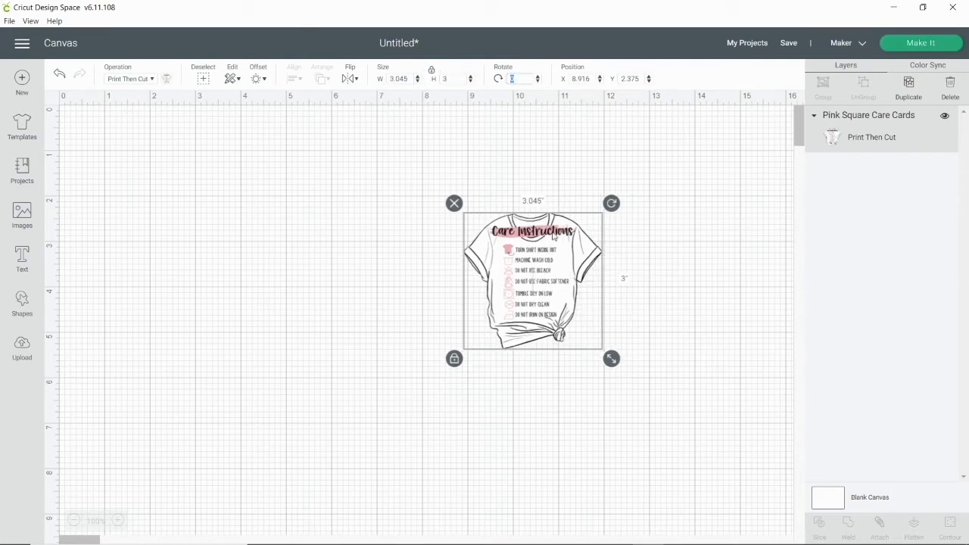
drag(540, 269, 678, 308)
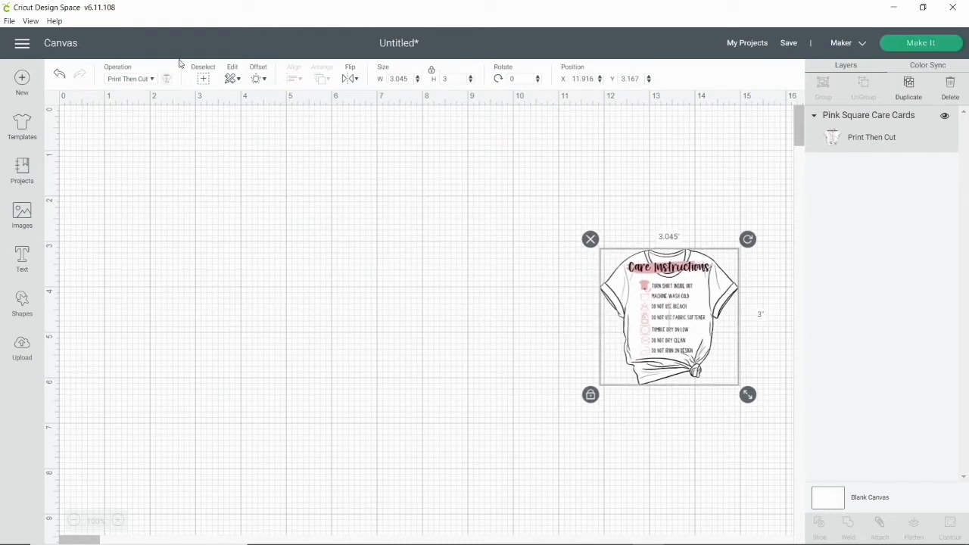
click(265, 81)
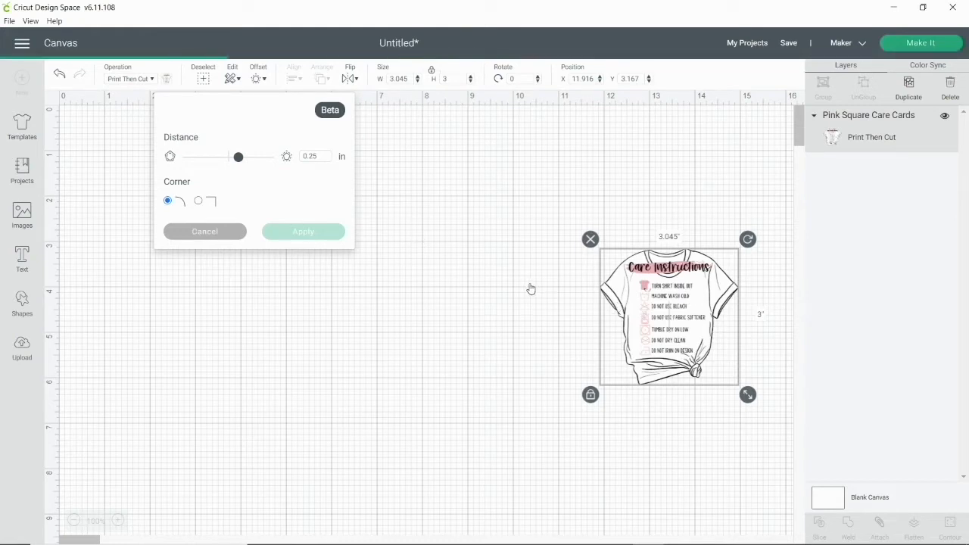
click(193, 235)
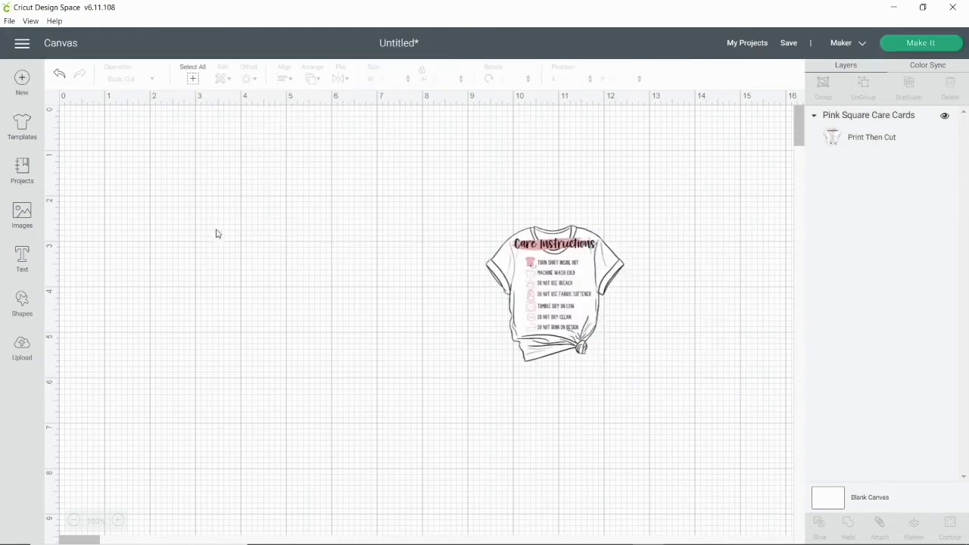
drag(592, 297, 481, 239)
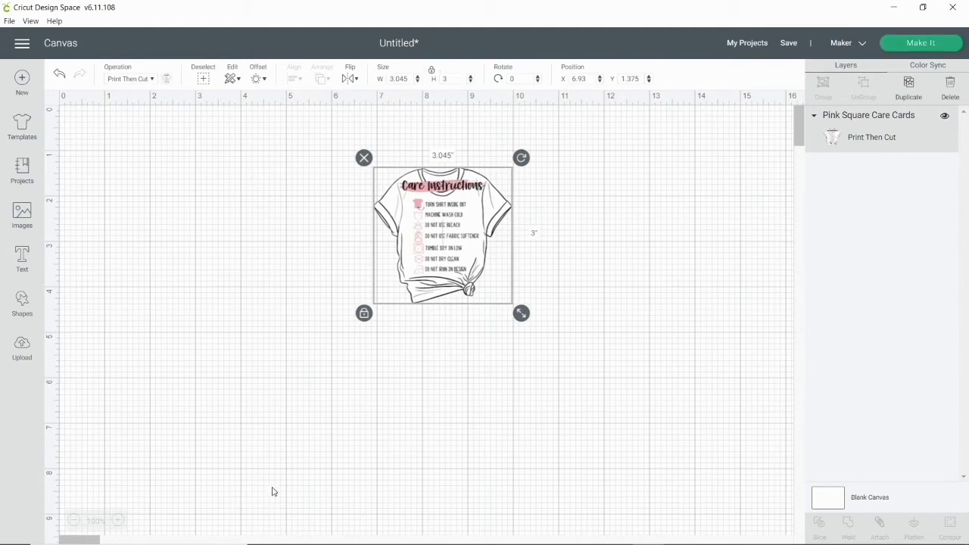
drag(462, 279, 470, 314)
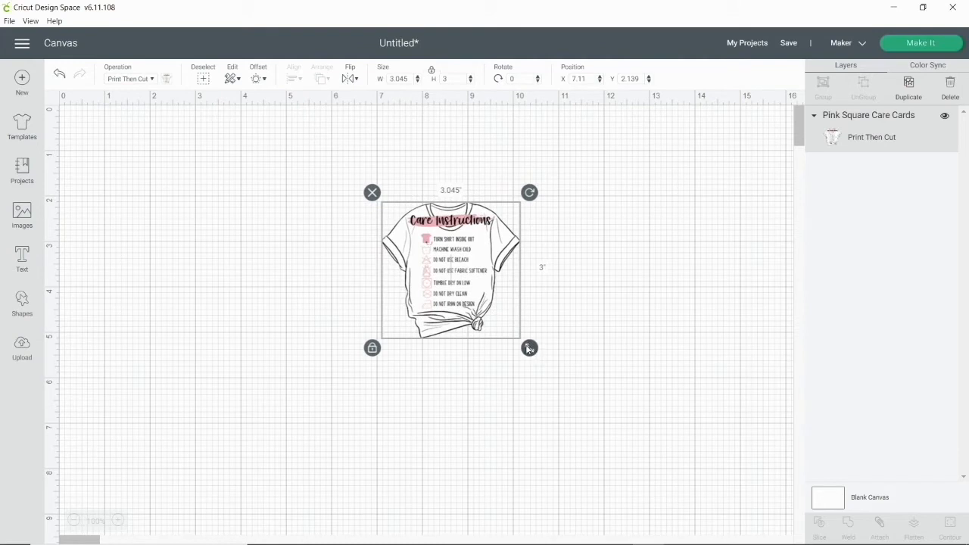
Step: Enlarge the canvas view to 150% and move the T-shirt card up into clear view to examine its outline
click(117, 522)
click(118, 522)
scroll(426, 458, up, 3)
scroll(435, 443, down, 3)
scroll(555, 277, up, 3)
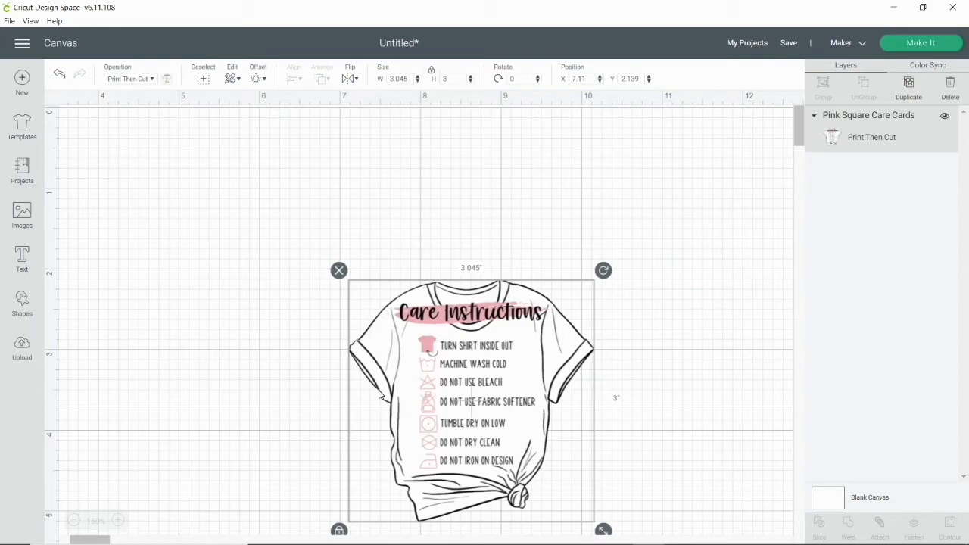
drag(457, 398, 500, 307)
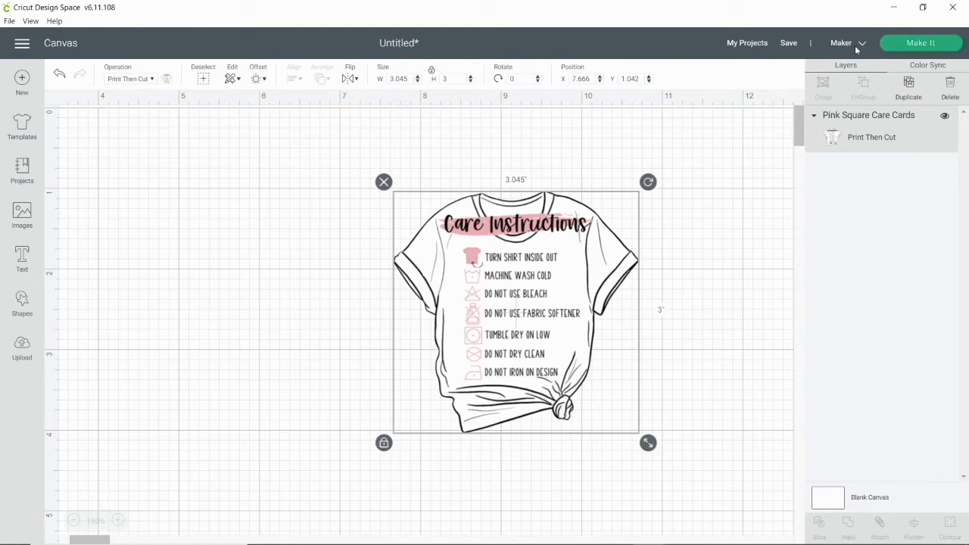
Step: Preview the single care card on the cutting mat, then return to the canvas and shift the card slightly
click(912, 46)
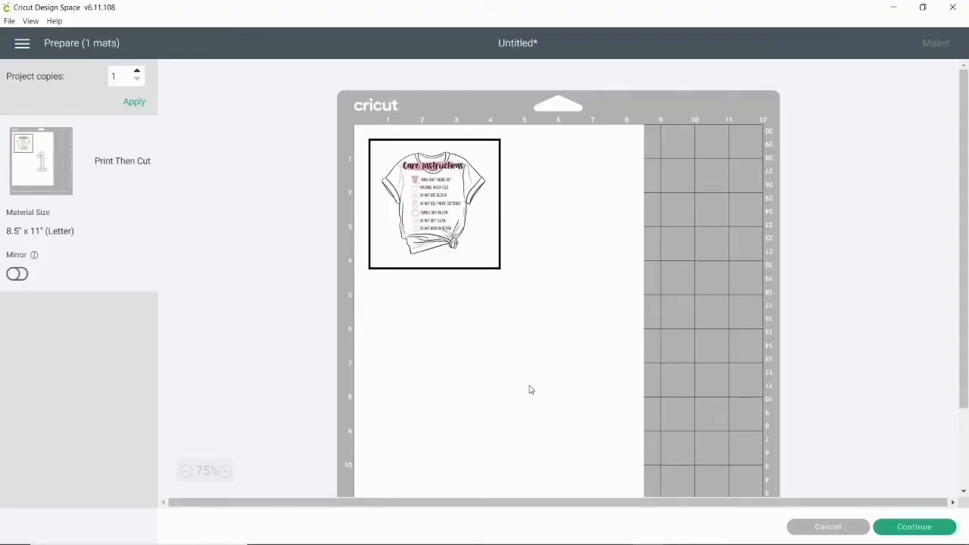
click(805, 530)
drag(435, 250, 503, 249)
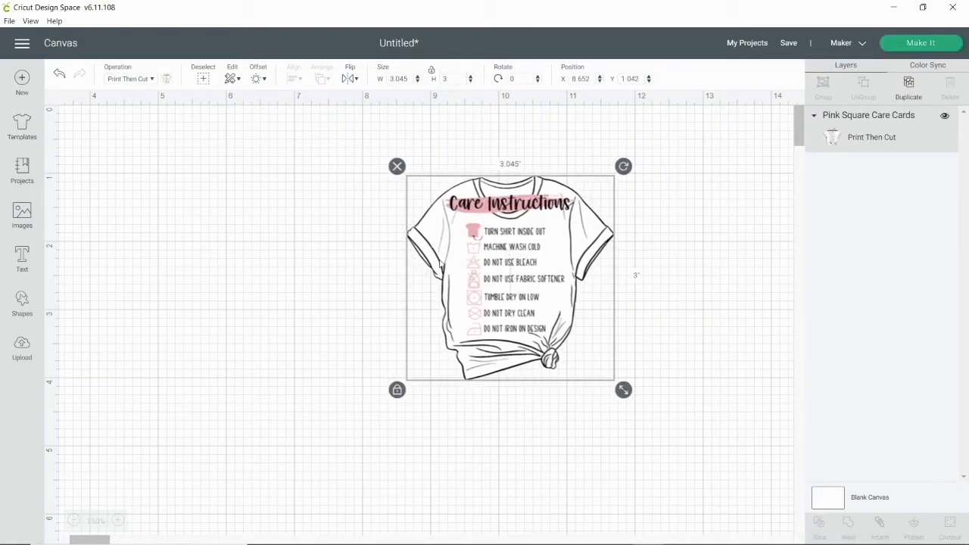
click(345, 273)
Step: Apply a rounded-corner offset of 0.025 in around the T-shirt card, dismissing the low-battery notice
click(504, 242)
click(259, 79)
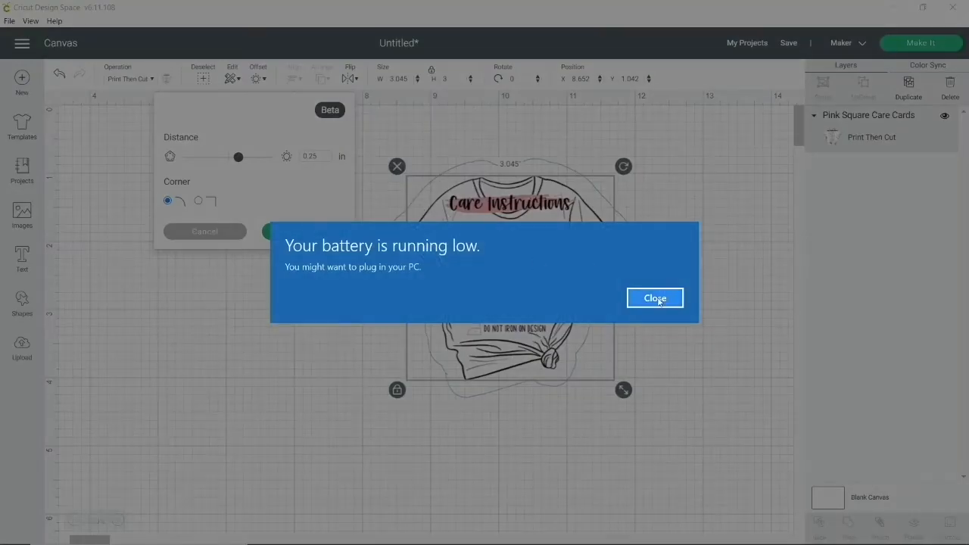
click(651, 296)
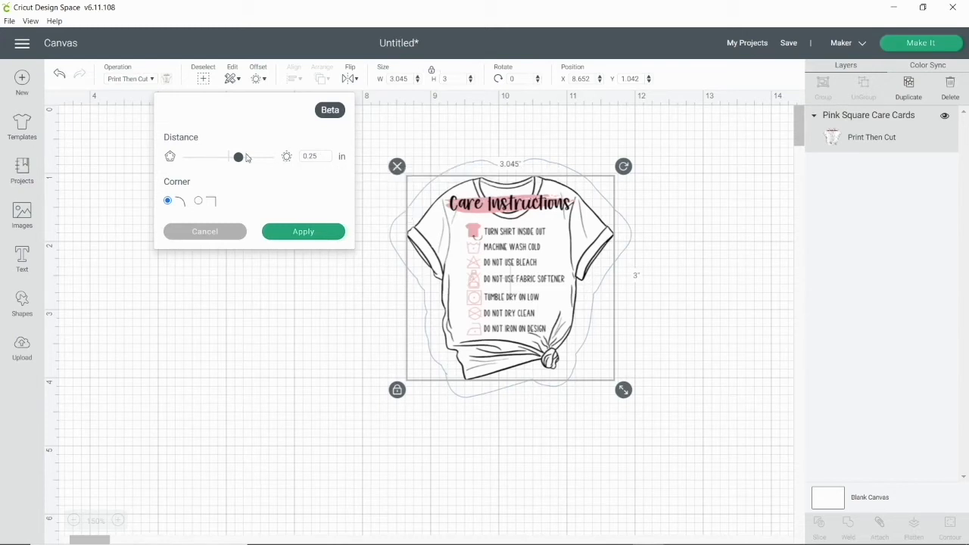
mouse_move(238, 157)
mouse_down()
mouse_move(249, 158)
mouse_move(236, 158)
mouse_up()
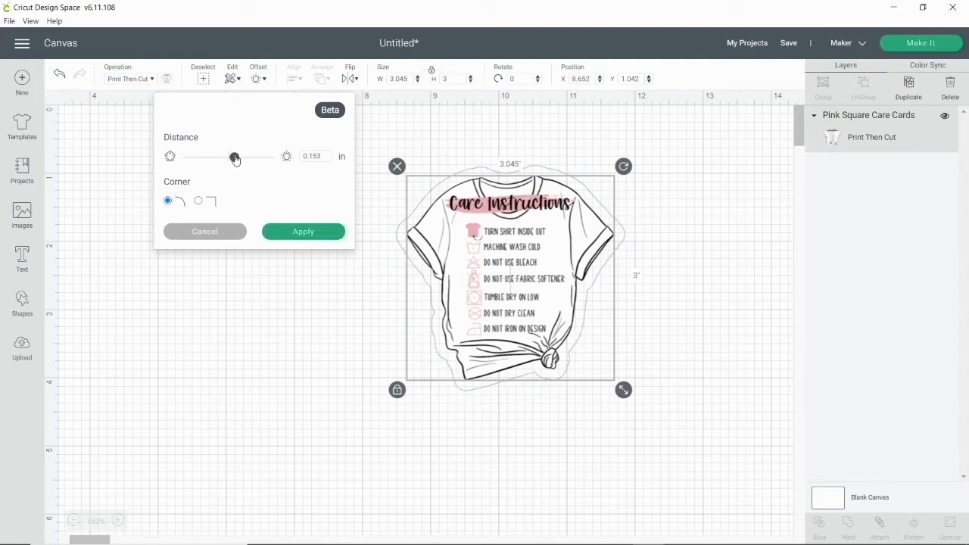
drag(322, 156, 309, 155)
text(5)
key(Return)
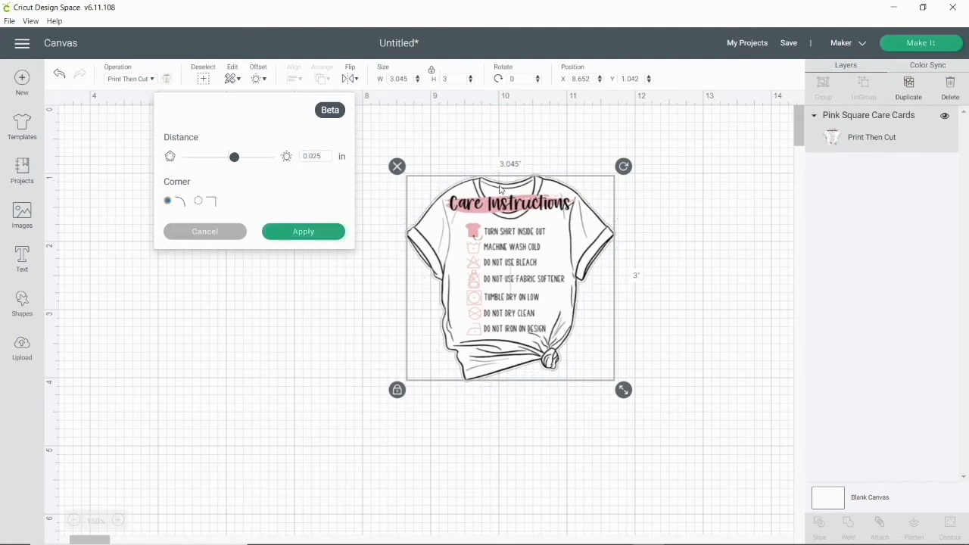
click(303, 231)
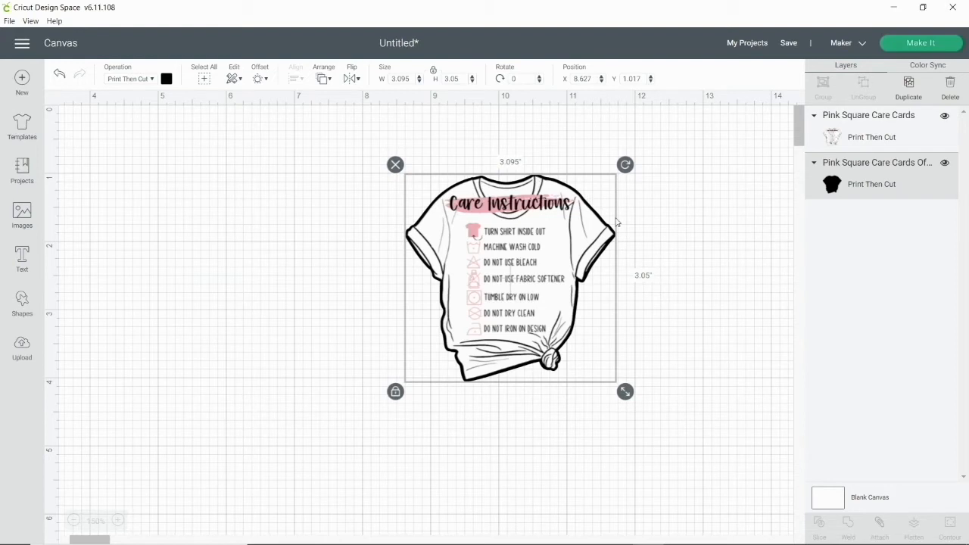
Step: Change the offset layer's print color from black to white and deselect it
click(166, 79)
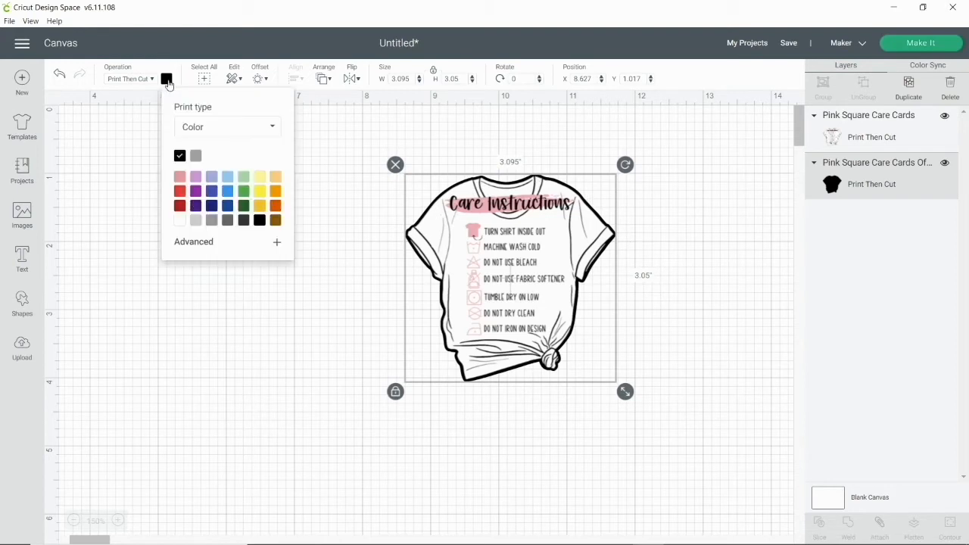
click(181, 221)
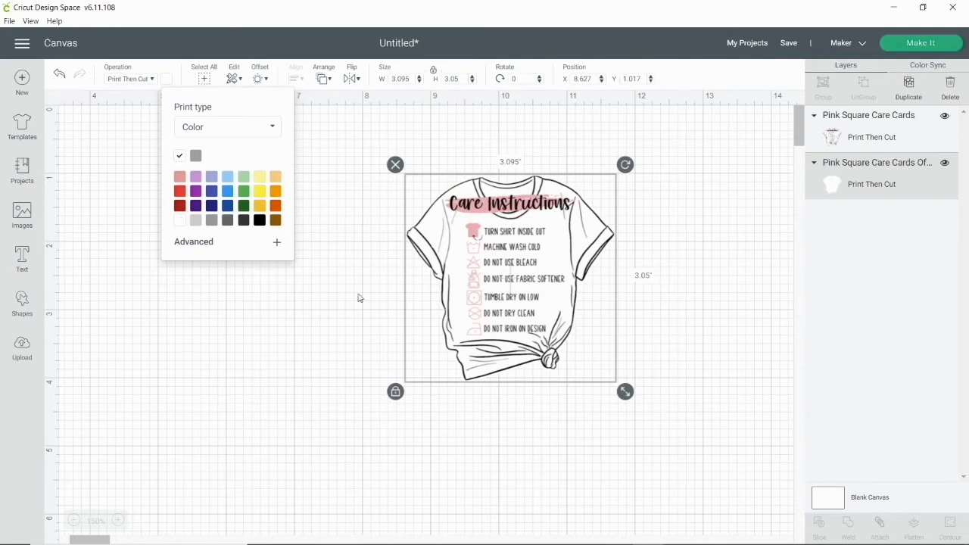
click(751, 220)
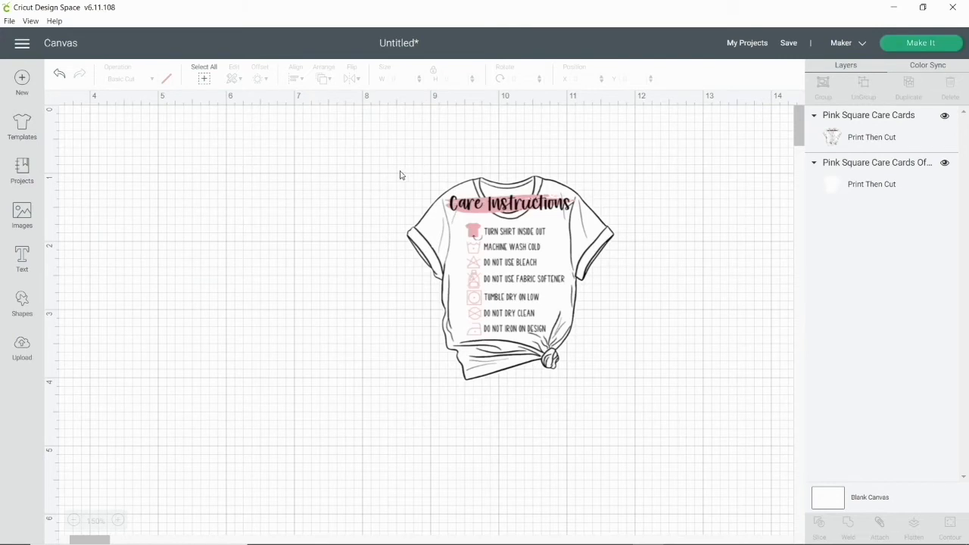
Step: Flatten the card and its white offset into one printable image and move it to about X 3.75, Y 0.29 inches
drag(385, 158, 658, 402)
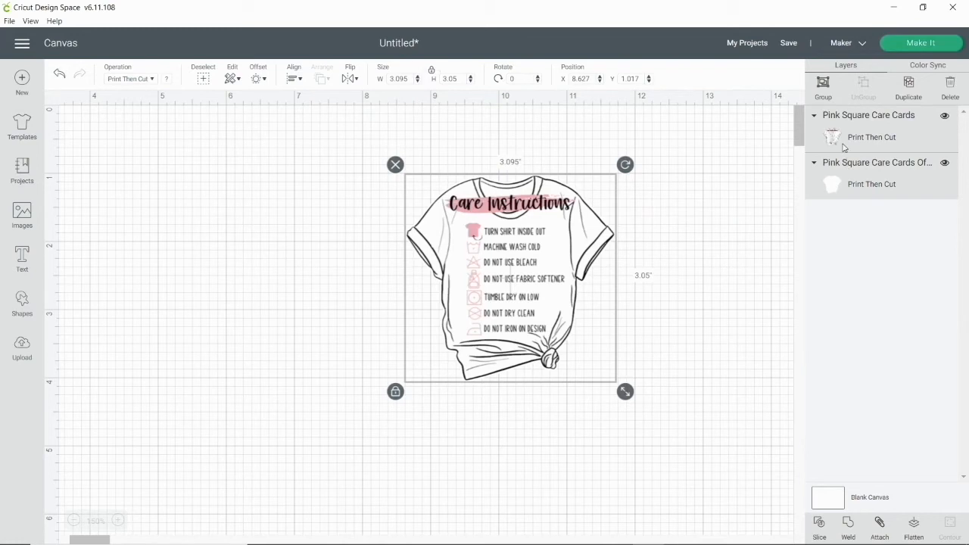
click(915, 528)
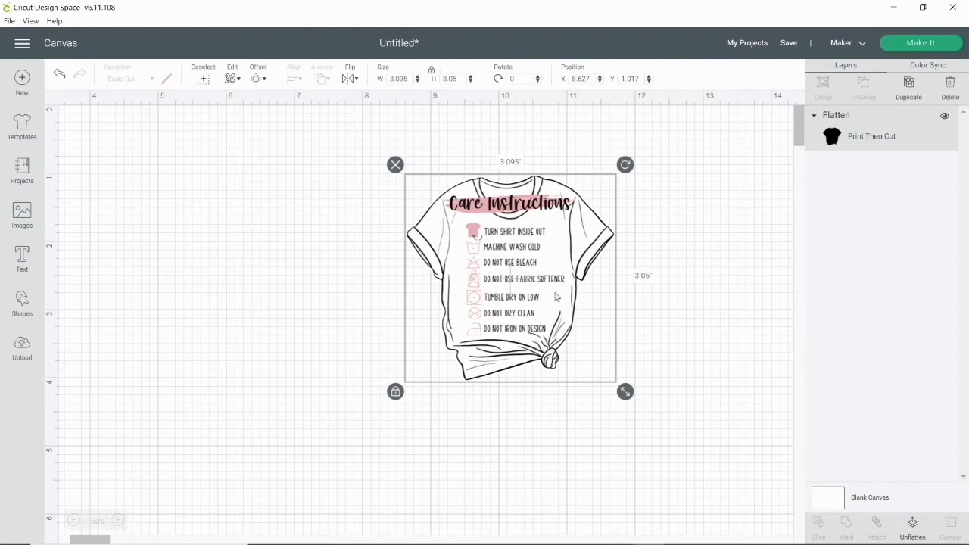
drag(530, 263, 172, 223)
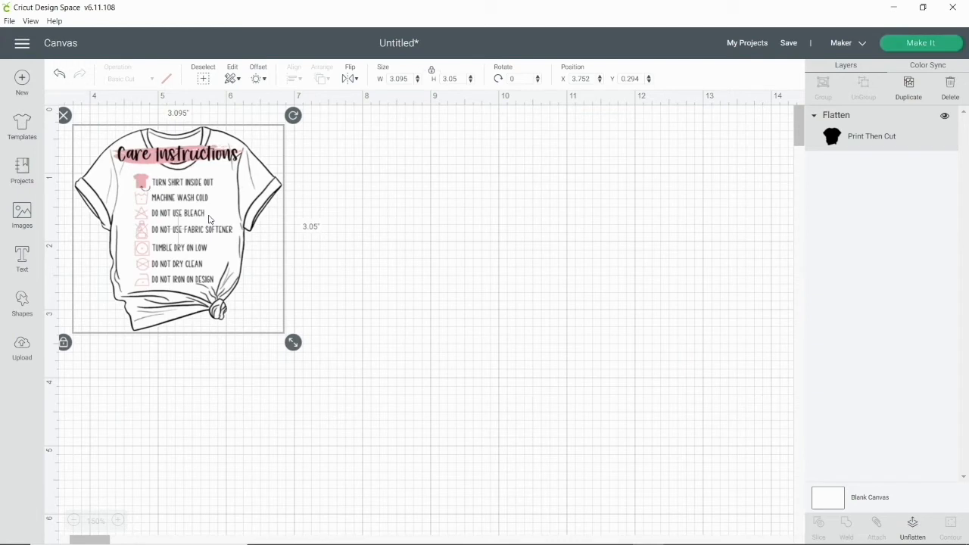
click(337, 234)
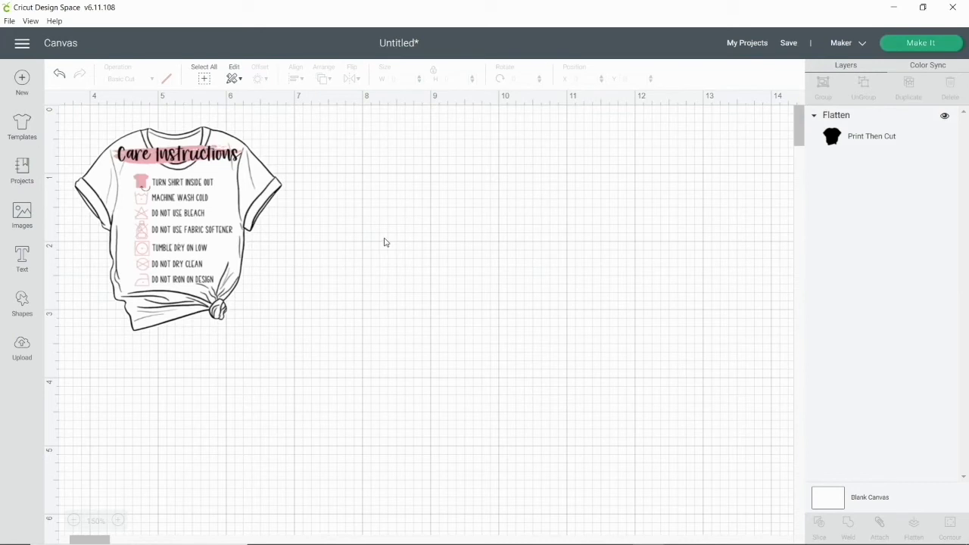
Step: Paste three copies of the flattened care card and arrange all four in a two-by-two grid
key(ctrl+v)
drag(173, 206, 383, 203)
click(578, 222)
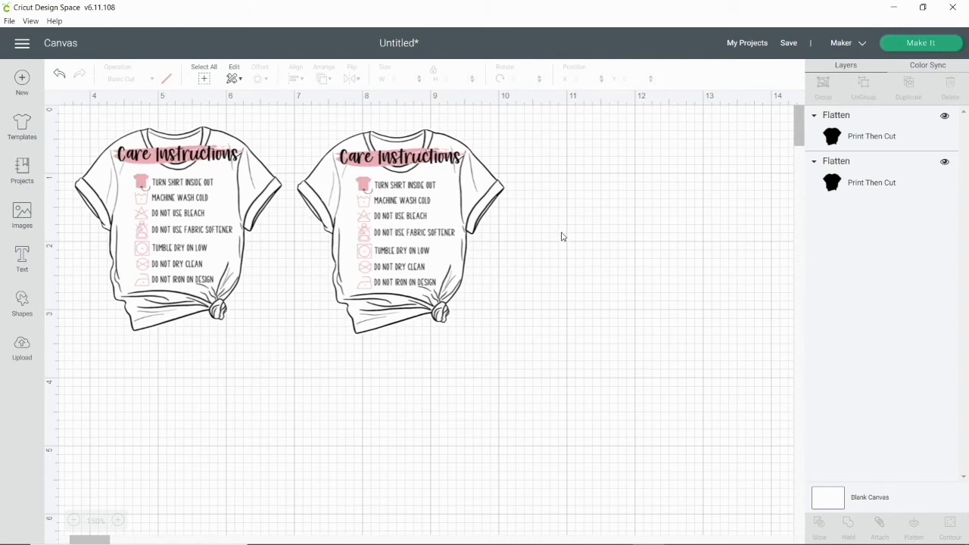
key(ctrl+v)
drag(225, 256, 188, 443)
click(429, 449)
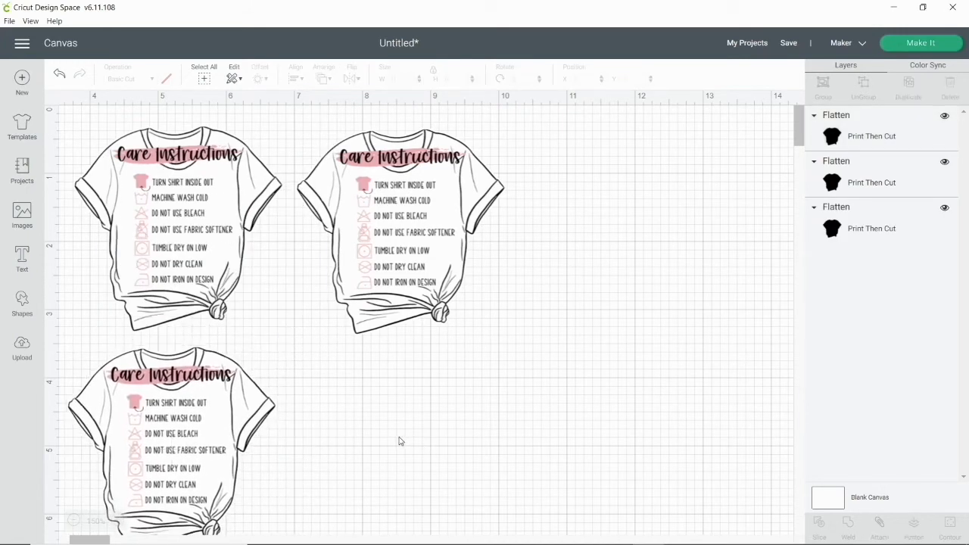
key(ctrl+v)
drag(235, 288, 387, 451)
click(661, 363)
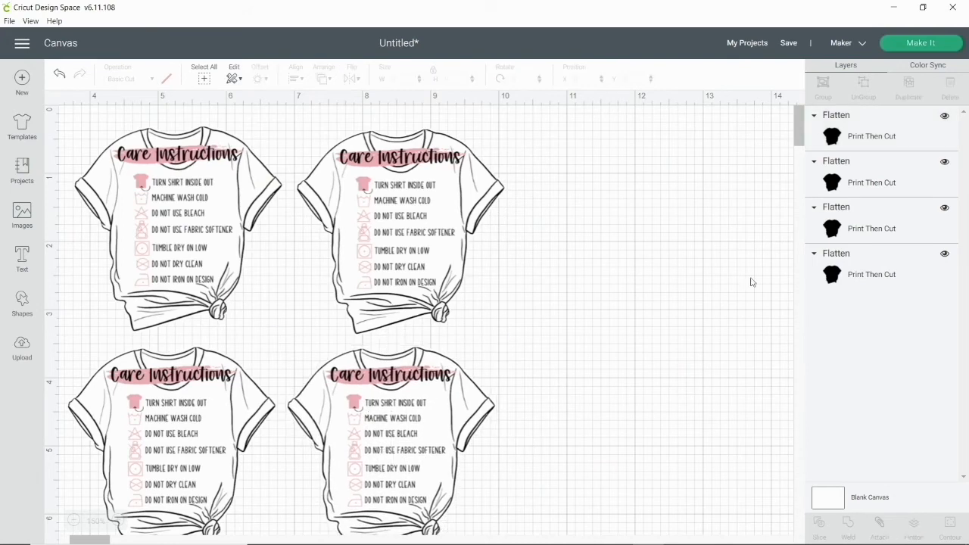
Step: Send the four cards to mat preparation and examine how they fill the 8.5" x 11" Letter sheet
click(933, 43)
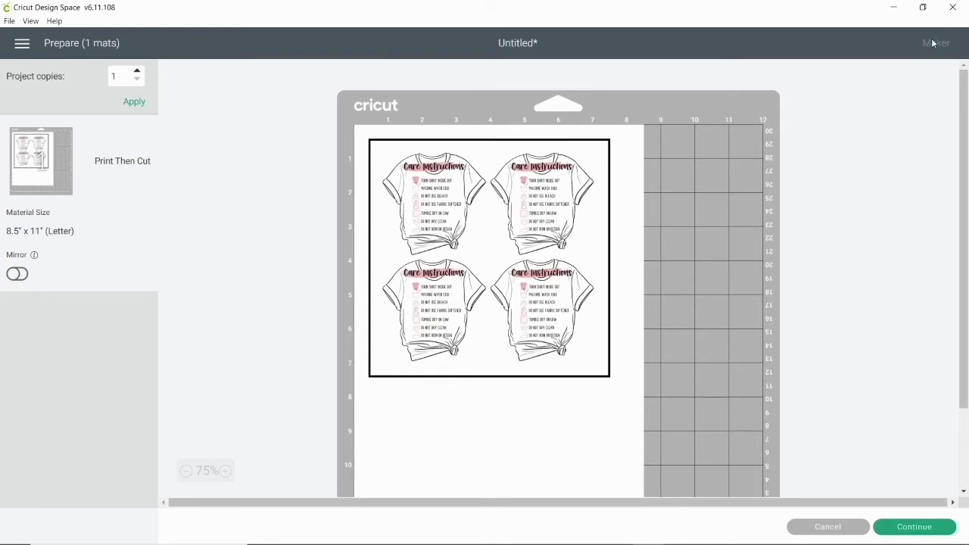
scroll(536, 324, down, 1)
scroll(536, 325, up, 1)
scroll(536, 325, down, 1)
scroll(536, 325, up, 1)
scroll(455, 417, down, 1)
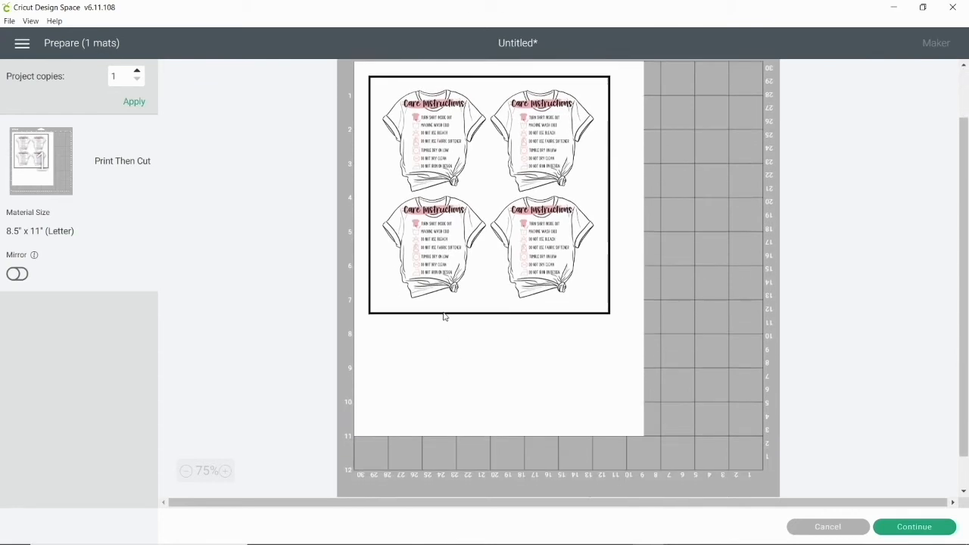
scroll(450, 290, up, 1)
scroll(450, 291, down, 1)
scroll(451, 290, up, 1)
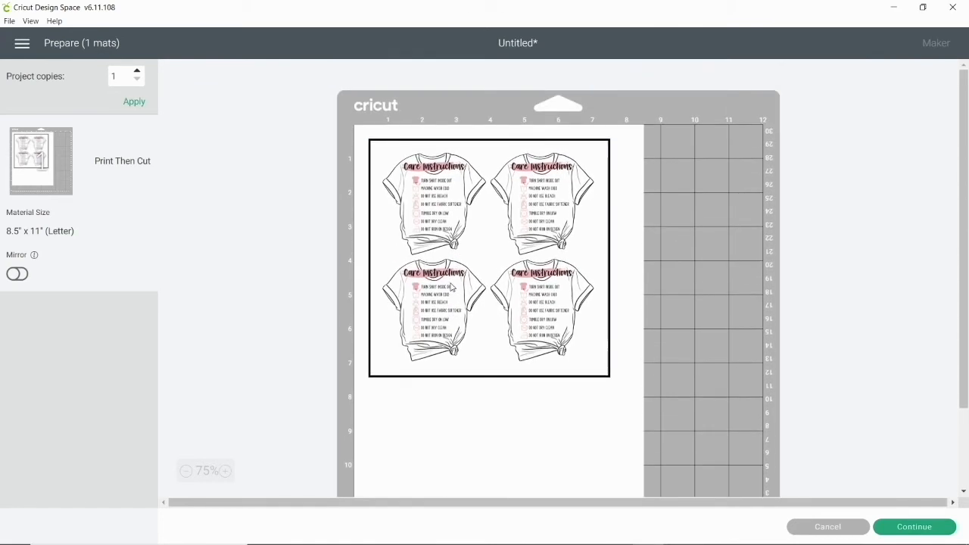
scroll(576, 370, down, 1)
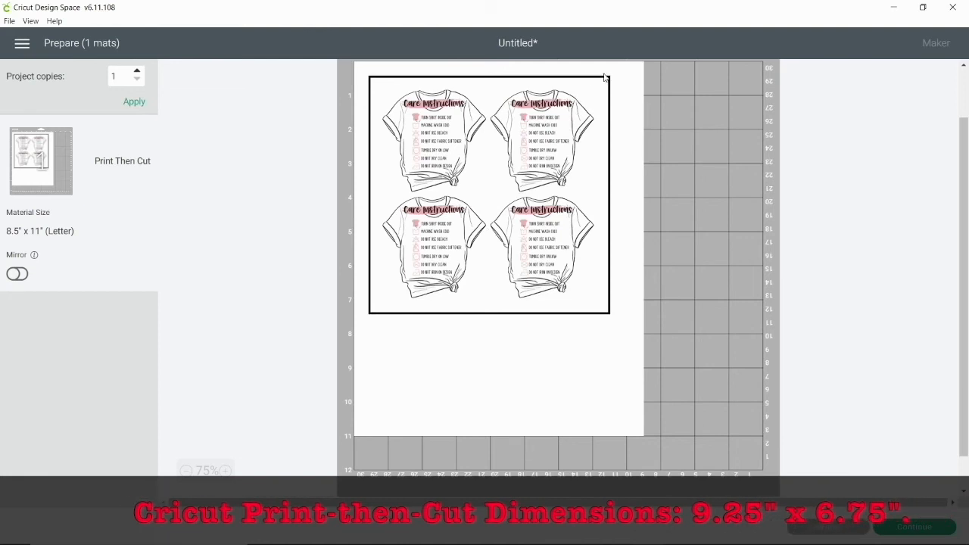
Step: Return to the canvas, place two more copies of the care card in a row beneath the grid, and send all six to mat preparation
scroll(518, 199, up, 2)
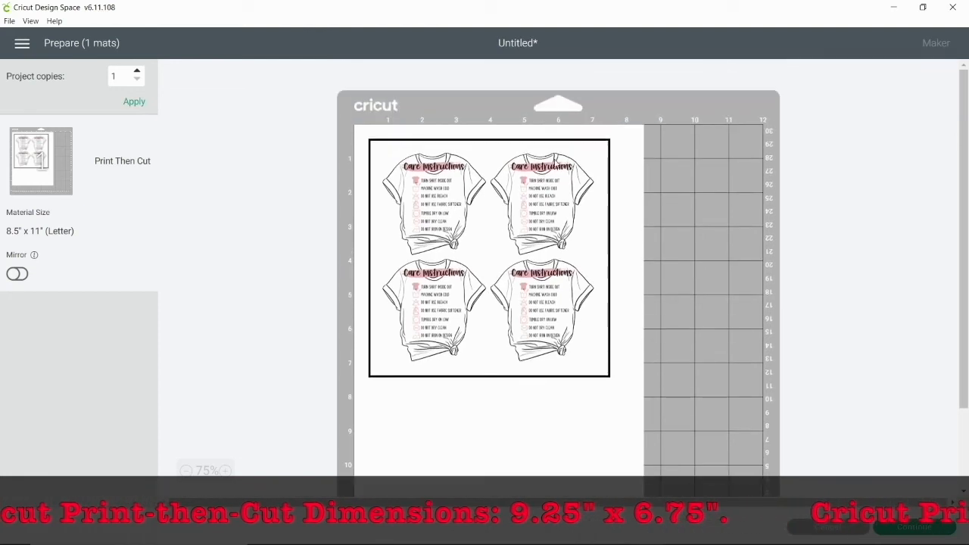
click(843, 530)
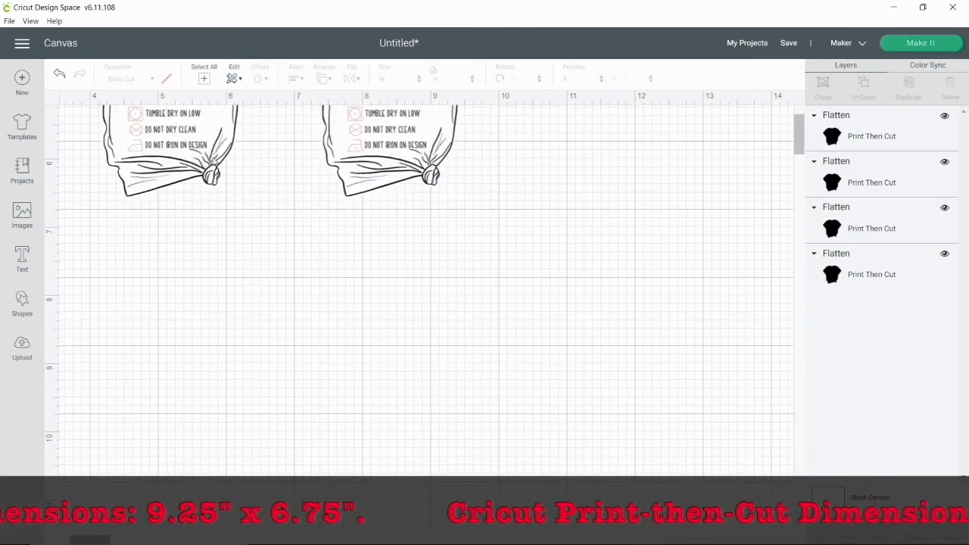
click(200, 163)
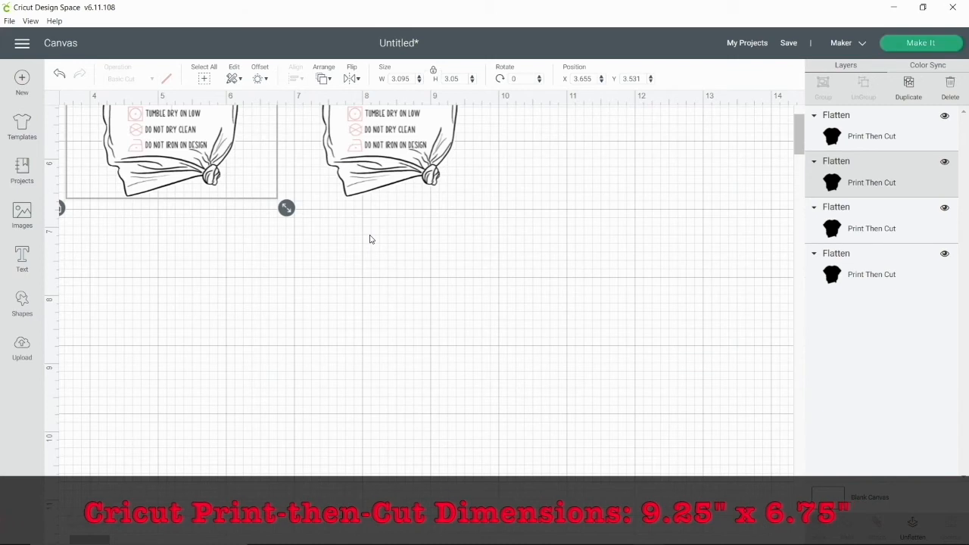
key(ctrl+v)
drag(143, 156, 150, 378)
key(ctrl+v)
drag(254, 372, 258, 373)
drag(224, 162, 424, 351)
click(915, 46)
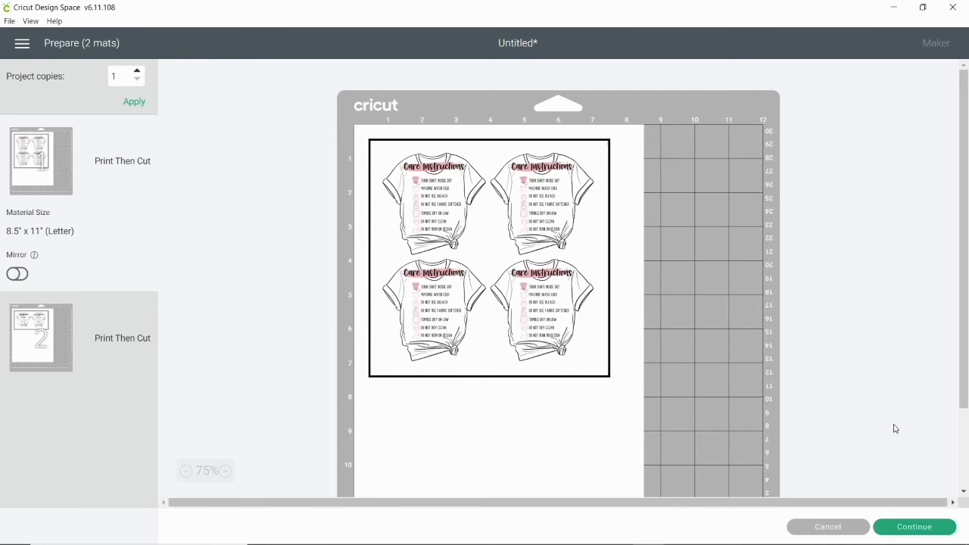
Step: Go back to the canvas and delete the two extra care cards beneath the original four
click(819, 529)
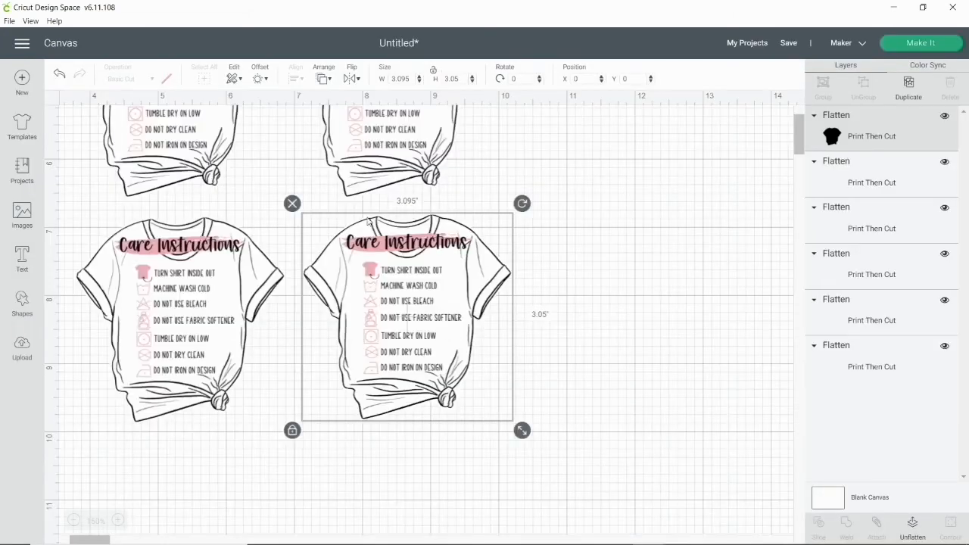
click(372, 284)
key(Delete)
click(225, 294)
key(Delete)
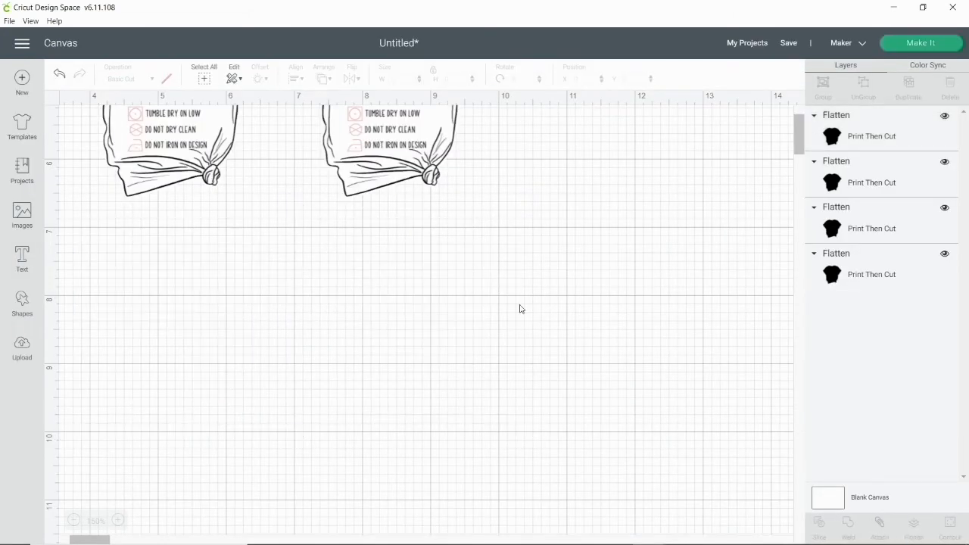
Step: Send the four cards to mat preparation, continue to the Make stage and dismiss the machine connection instructions
click(943, 43)
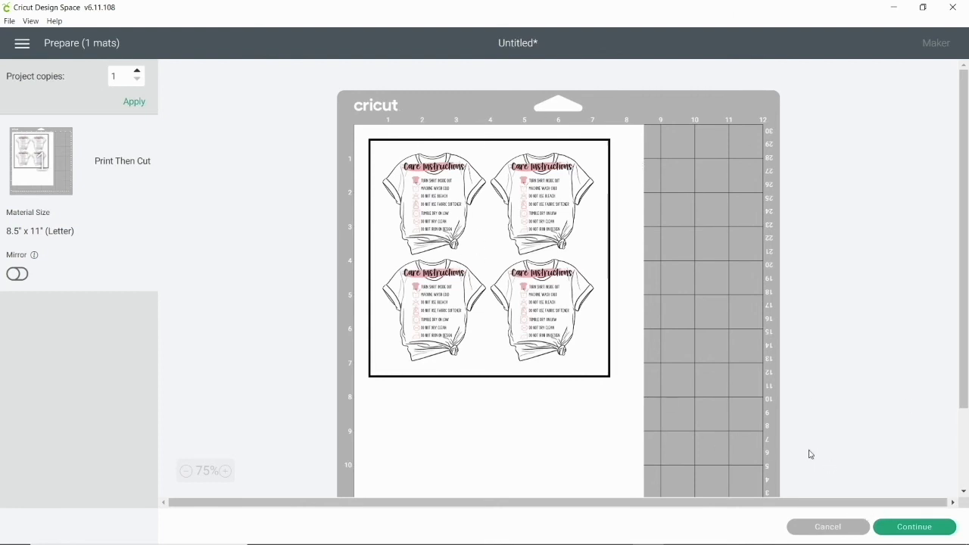
click(931, 525)
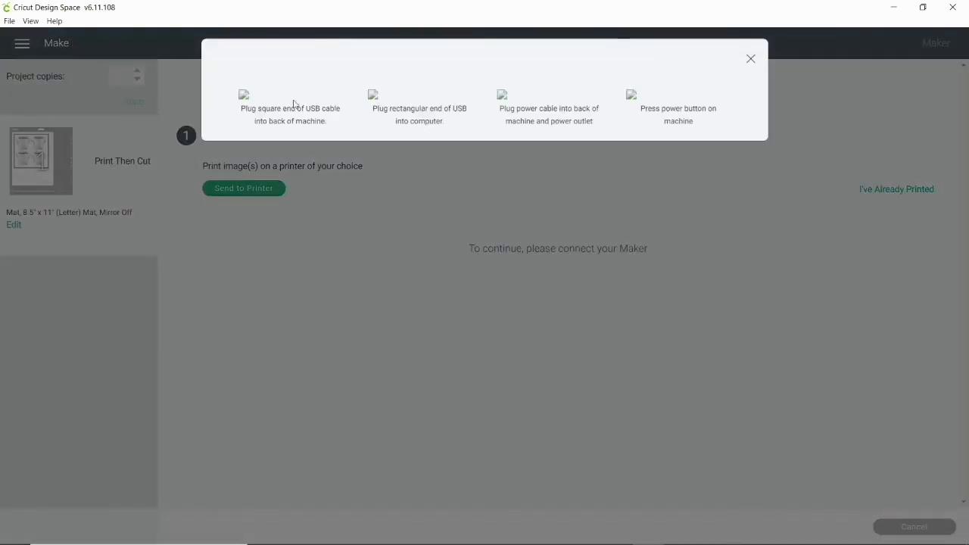
click(751, 59)
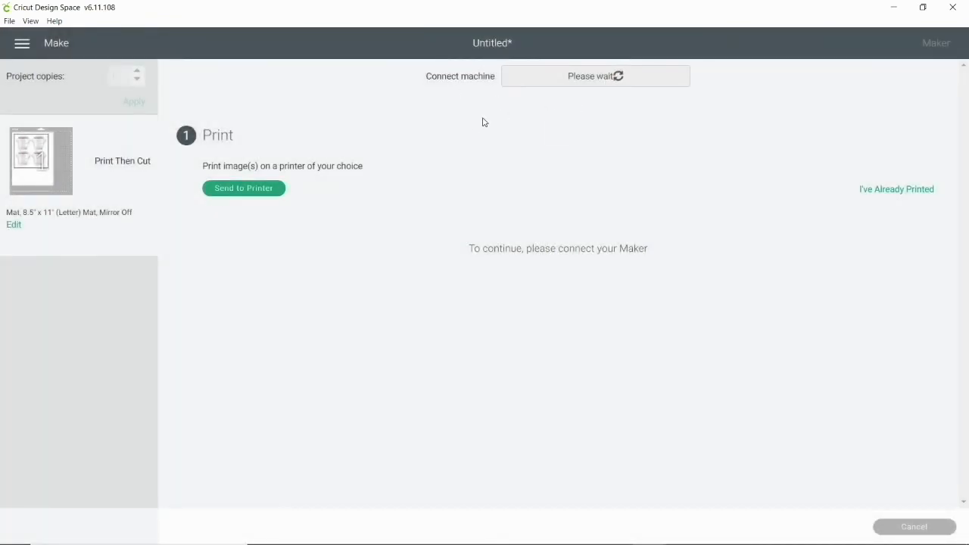
Step: Print one copy of the four-card sheet on the HP Officejet 5740 series printer with Add Bleed on and the system dialog off
click(236, 190)
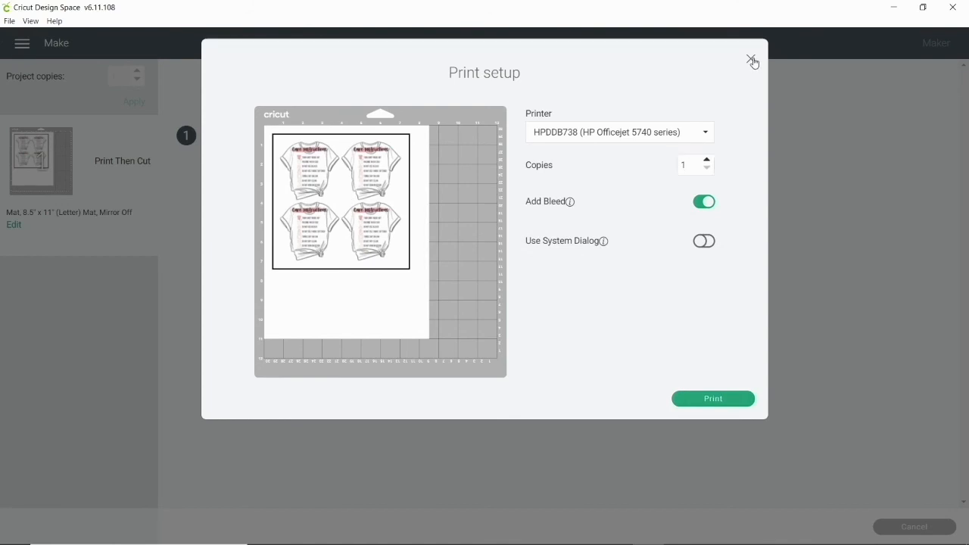
click(750, 59)
click(252, 192)
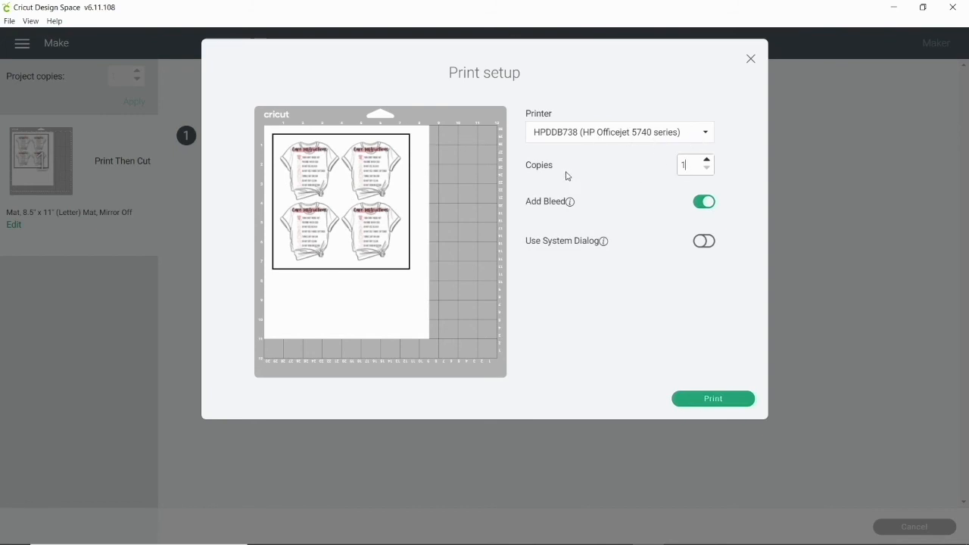
click(712, 402)
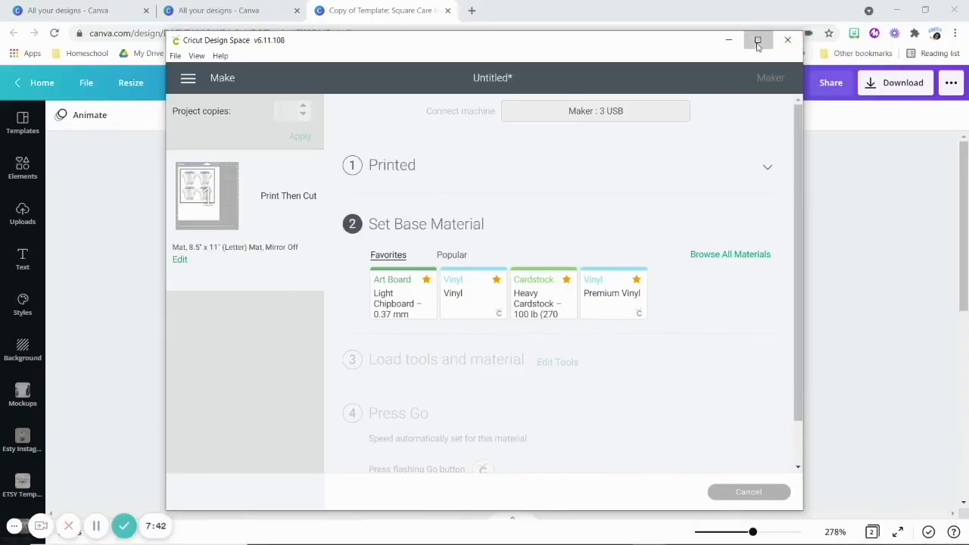
Step: Maximize the Design Space window and set the base material to Heavy Cardstock – 100 lb (270 gsm)
click(758, 40)
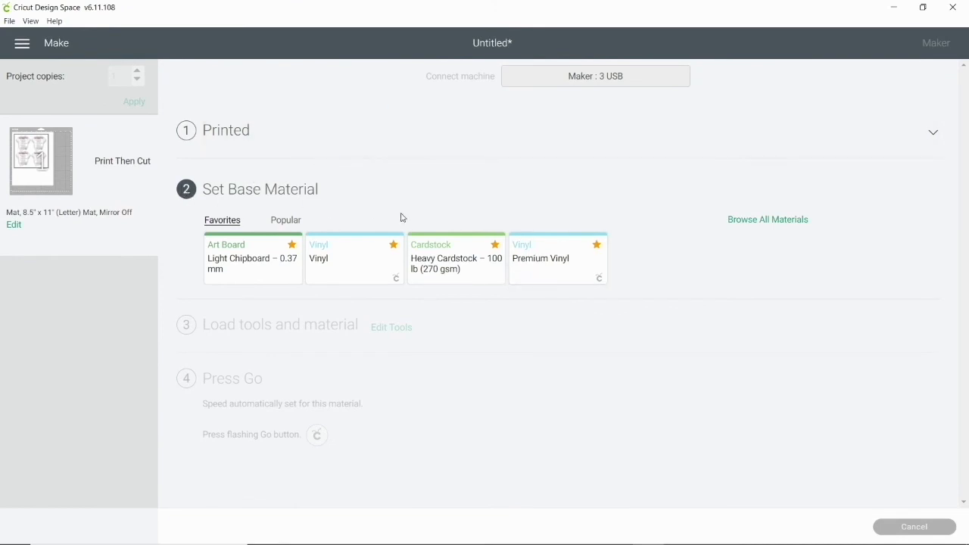
click(445, 262)
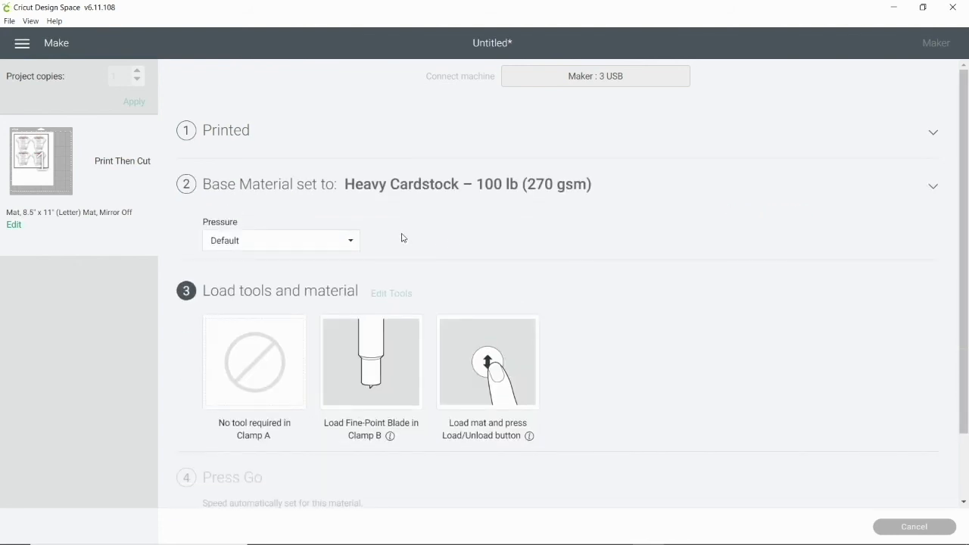